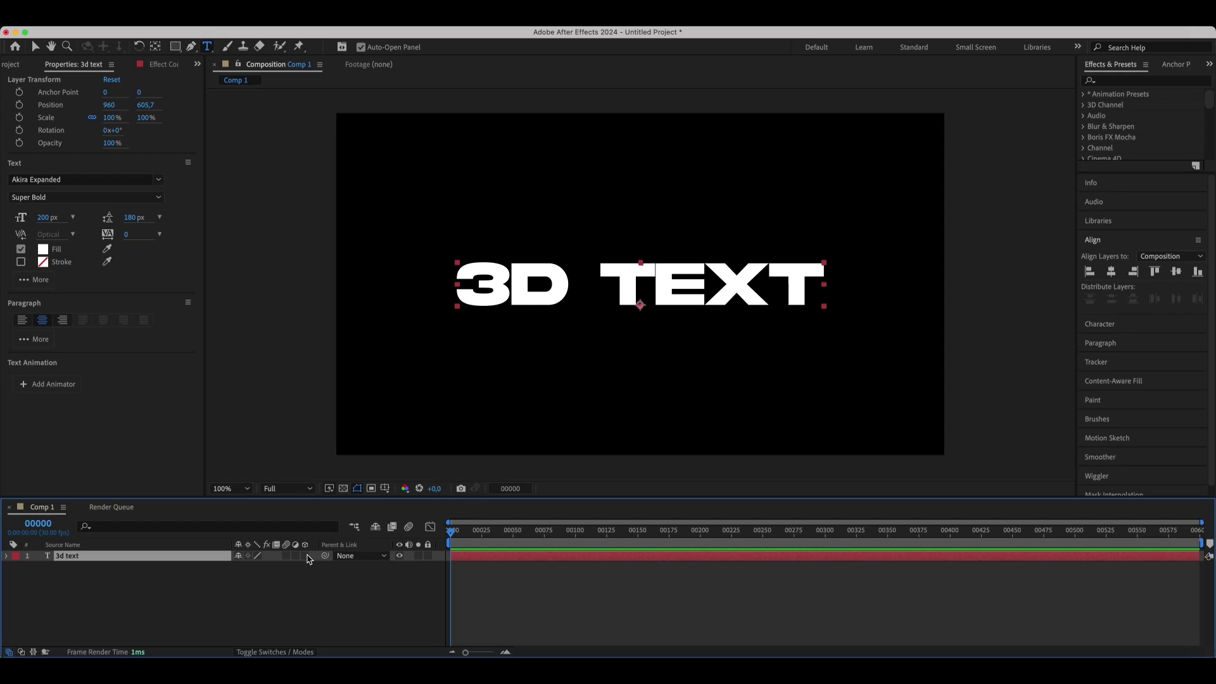
Enable the 3D layer switch on the 3D TEXT layer
left_click(7, 556)
Give the text an Angular bevel with Extrusion Depth 100 and Bevel Depth 3
left_click(17, 589)
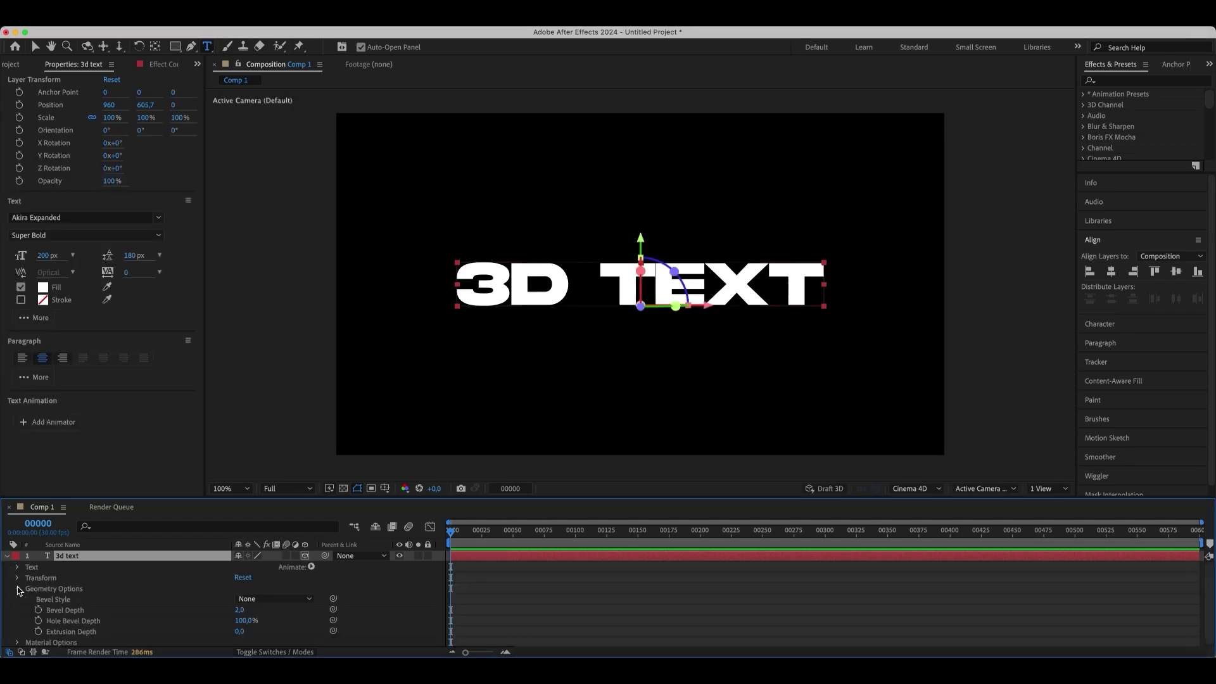
left_click(266, 598)
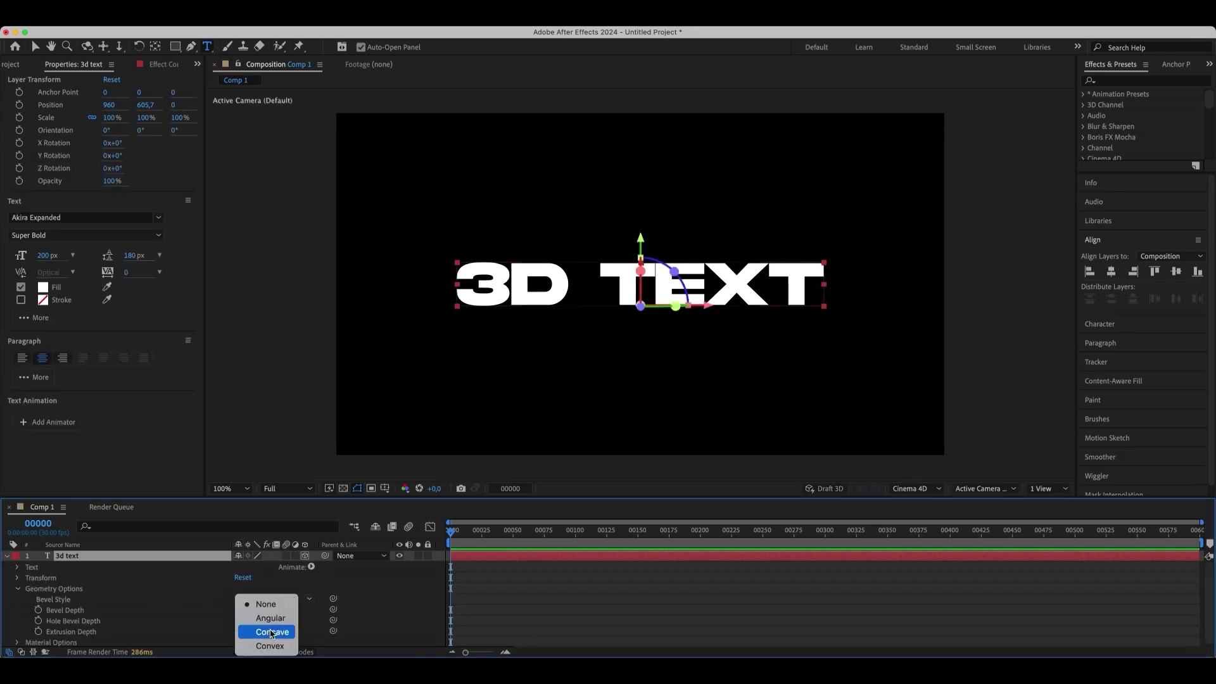
left_click(272, 618)
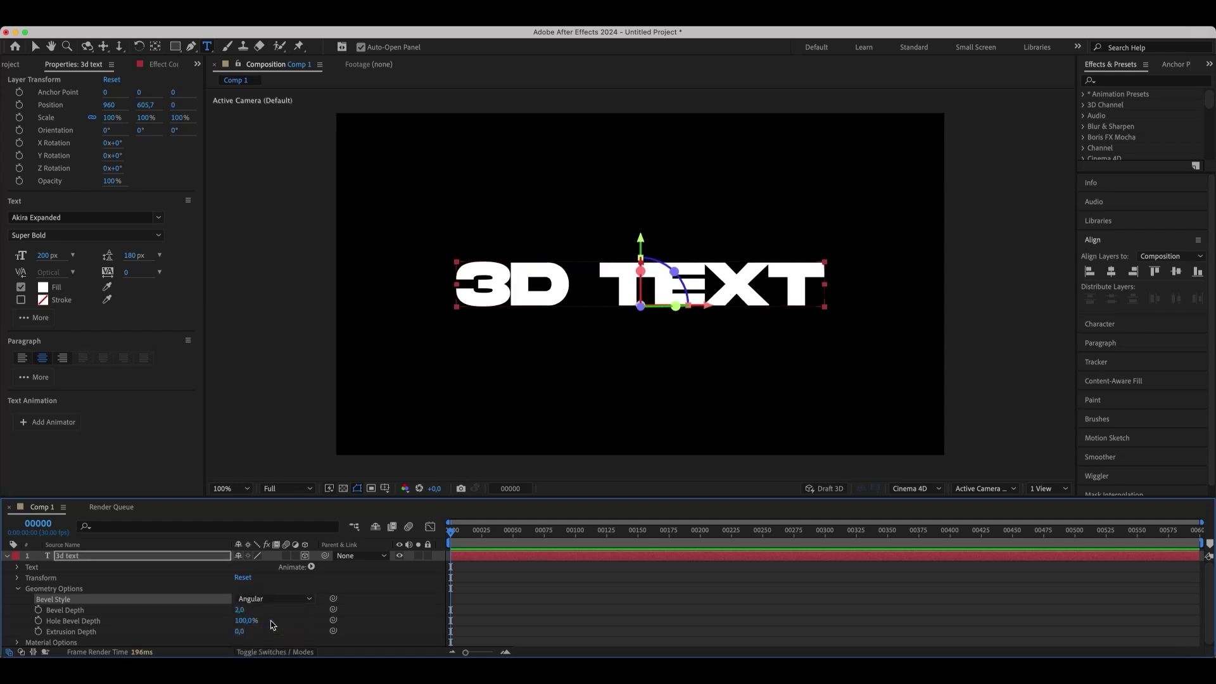
left_click(240, 631)
type("100")
key("Return")
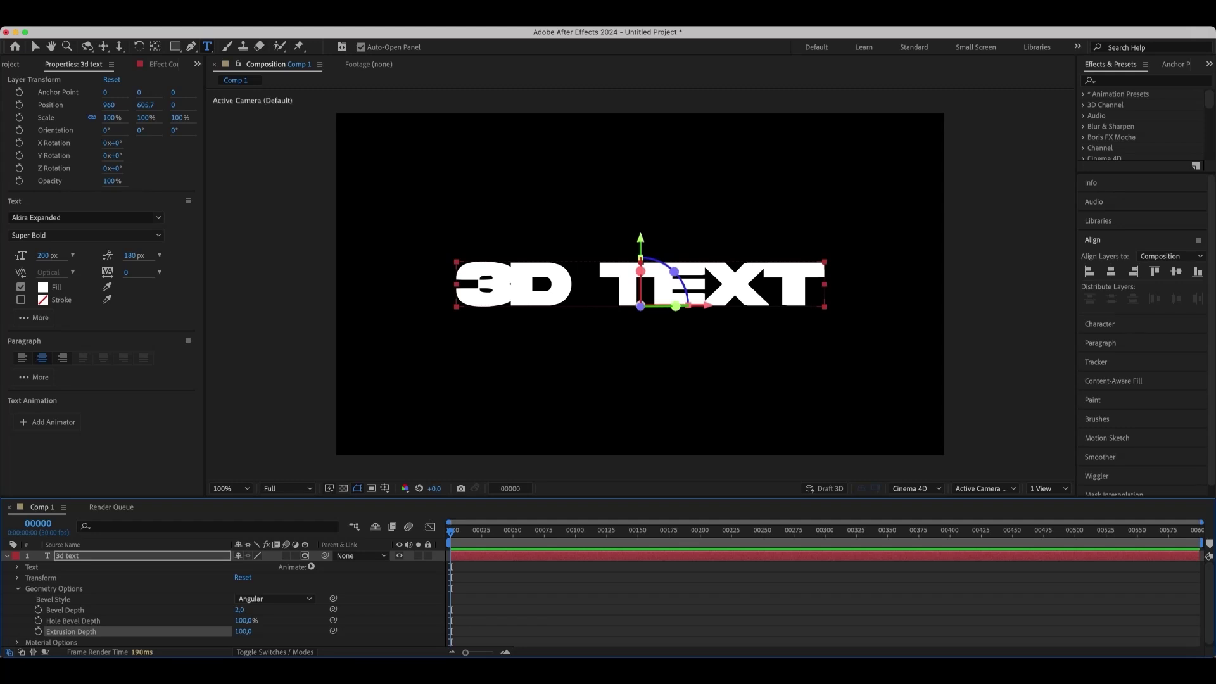
left_click(239, 611)
type("3")
key("Return")
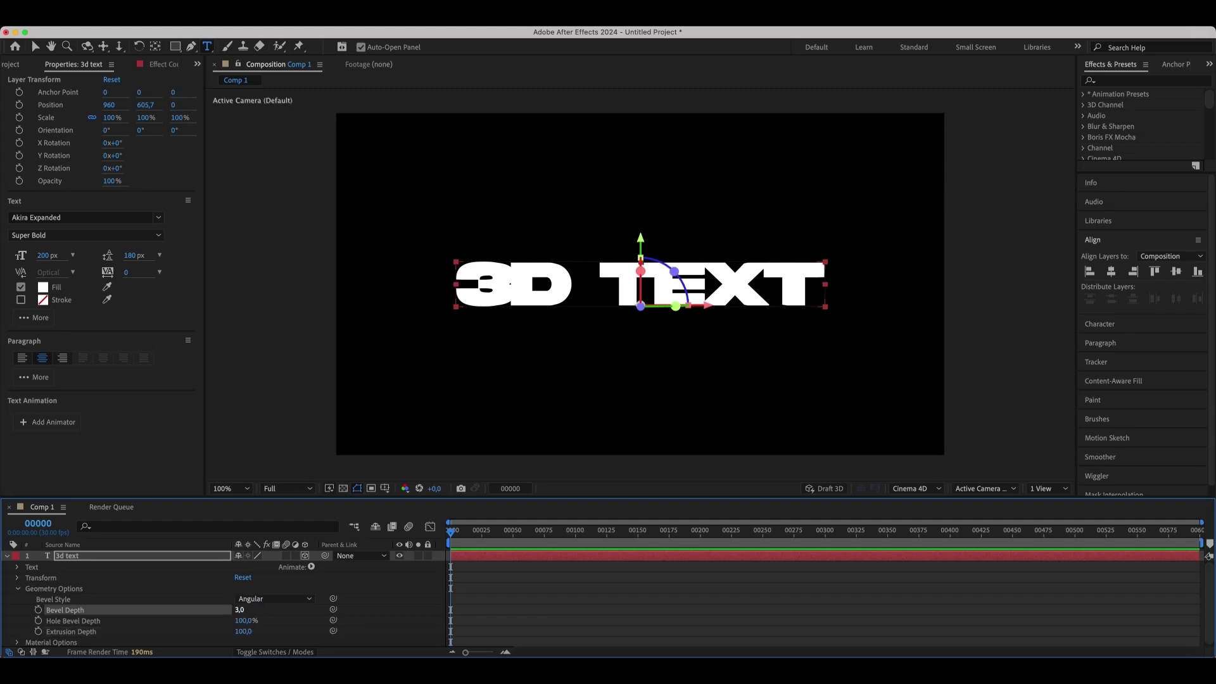
Orbit the camera to inspect the extruded text, then restore the face-on view
left_click(87, 46)
left_click_drag(615, 279, 565, 315)
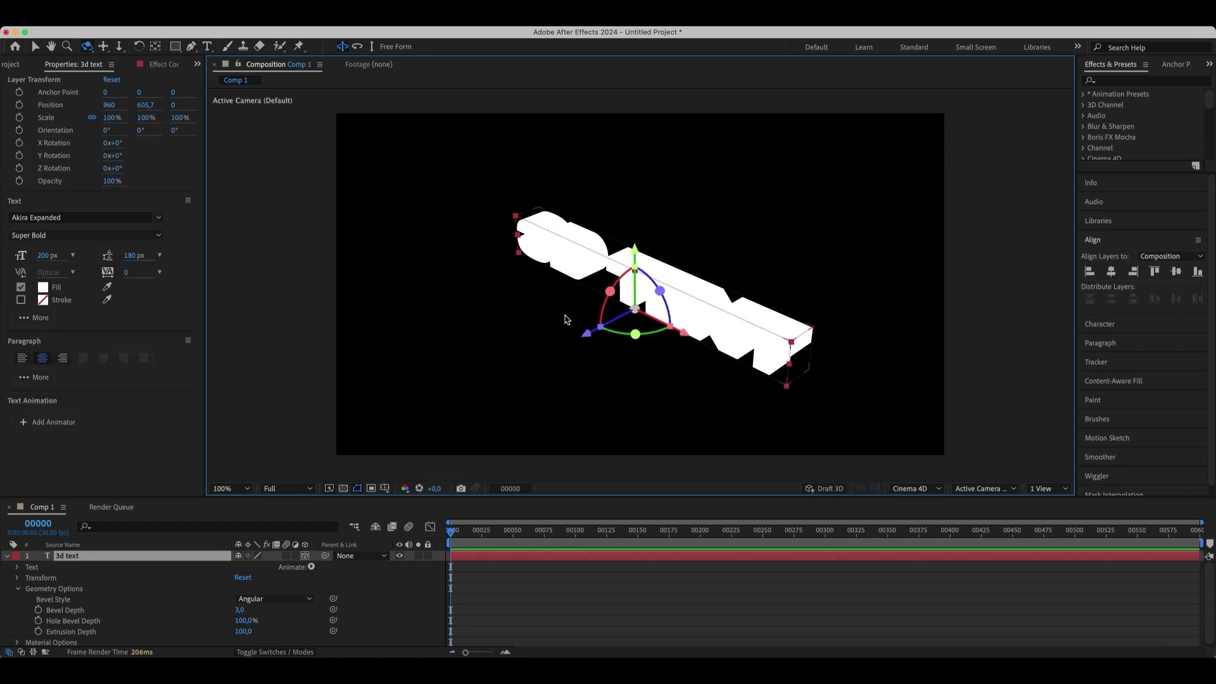
key("super+z")
key("v")
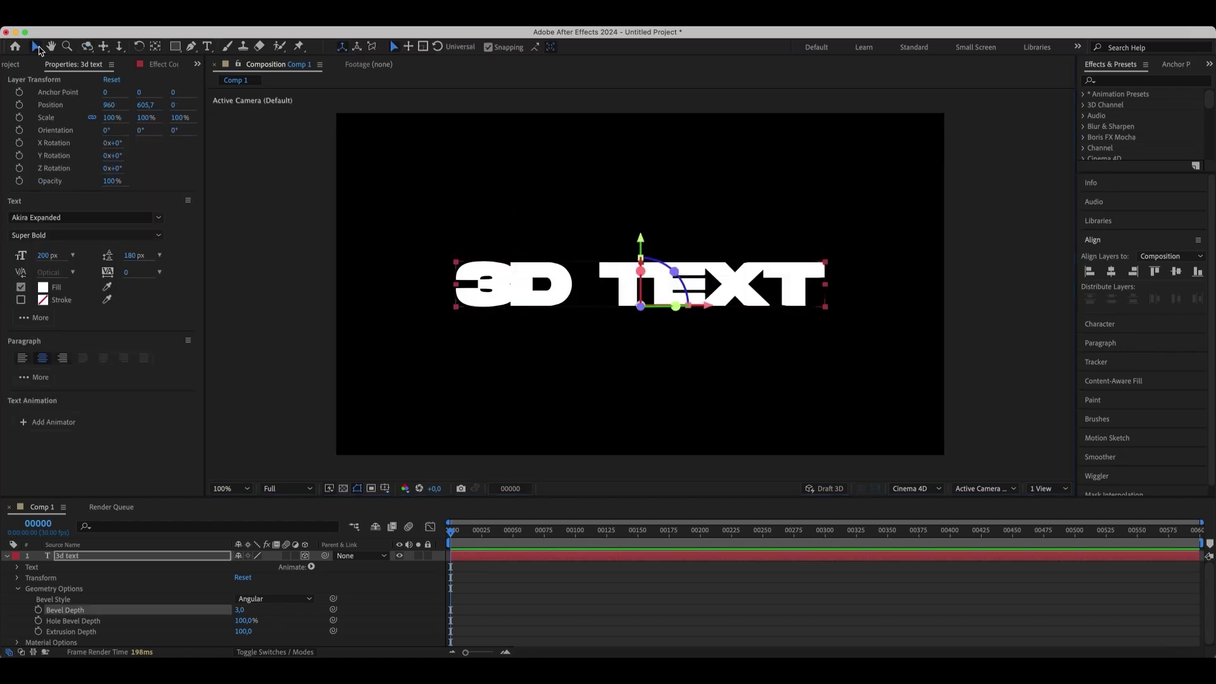
left_click(15, 64)
Place the blurred city footage beneath the 3D TEXT layer and preview the composition
left_click_drag(66, 179, 120, 646)
left_click(99, 560)
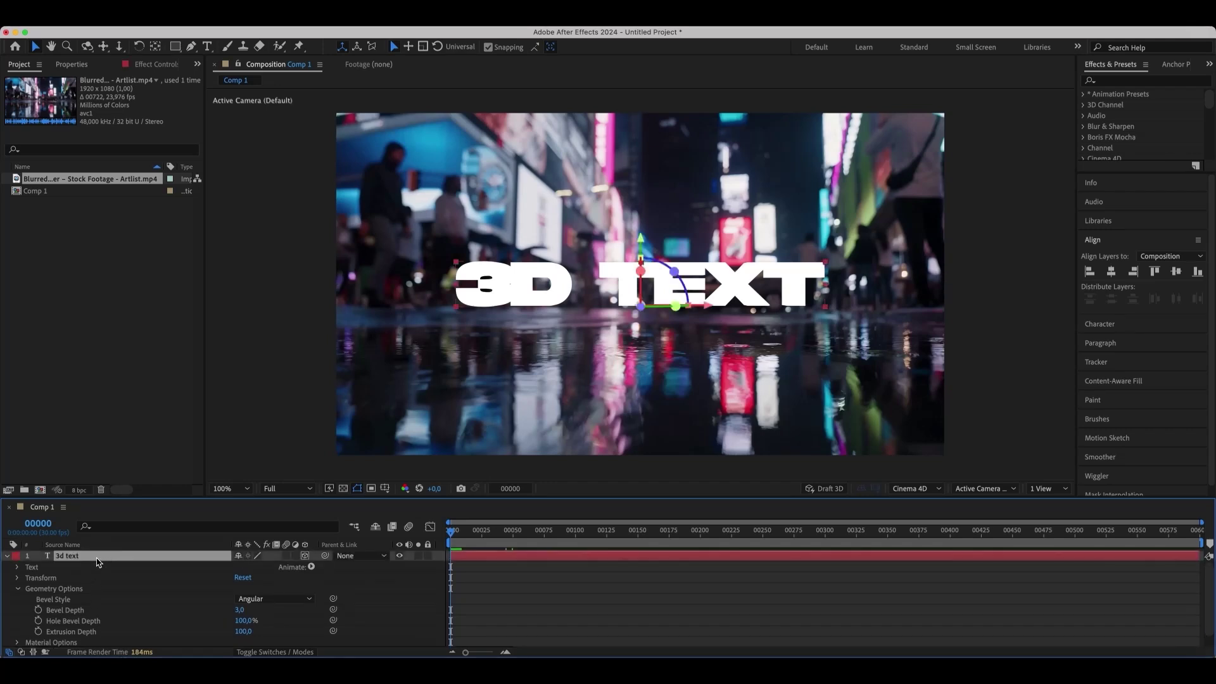
key("u")
left_click(95, 568)
key("space")
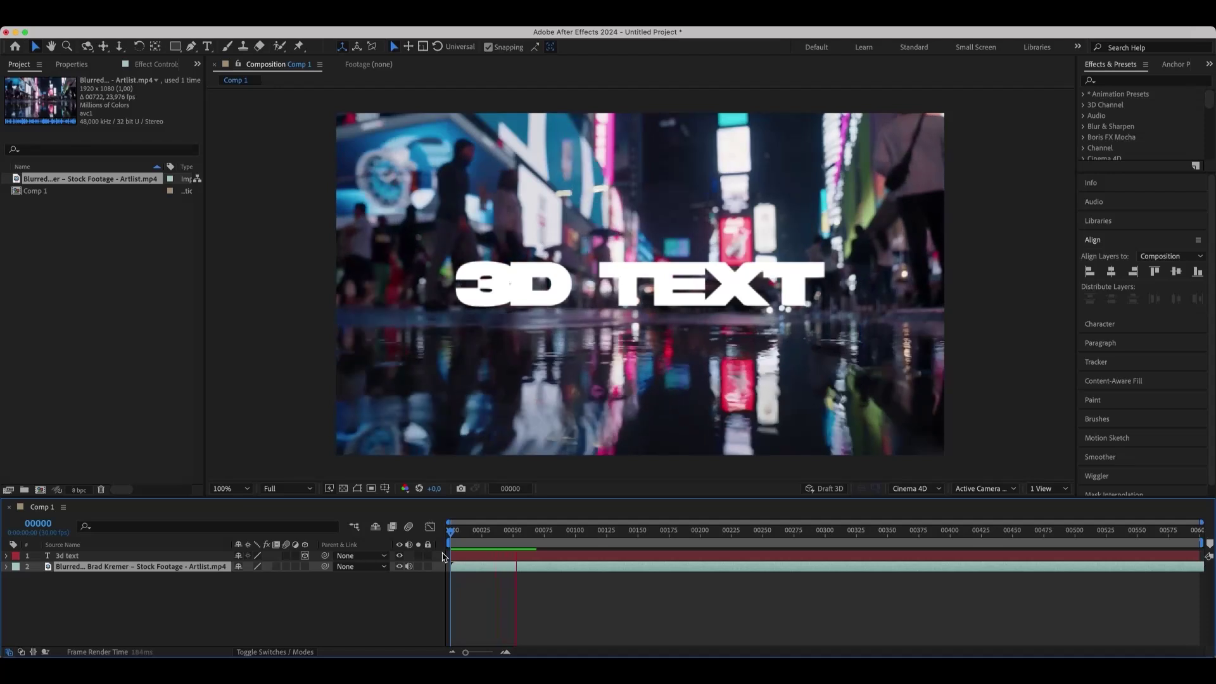
key("space")
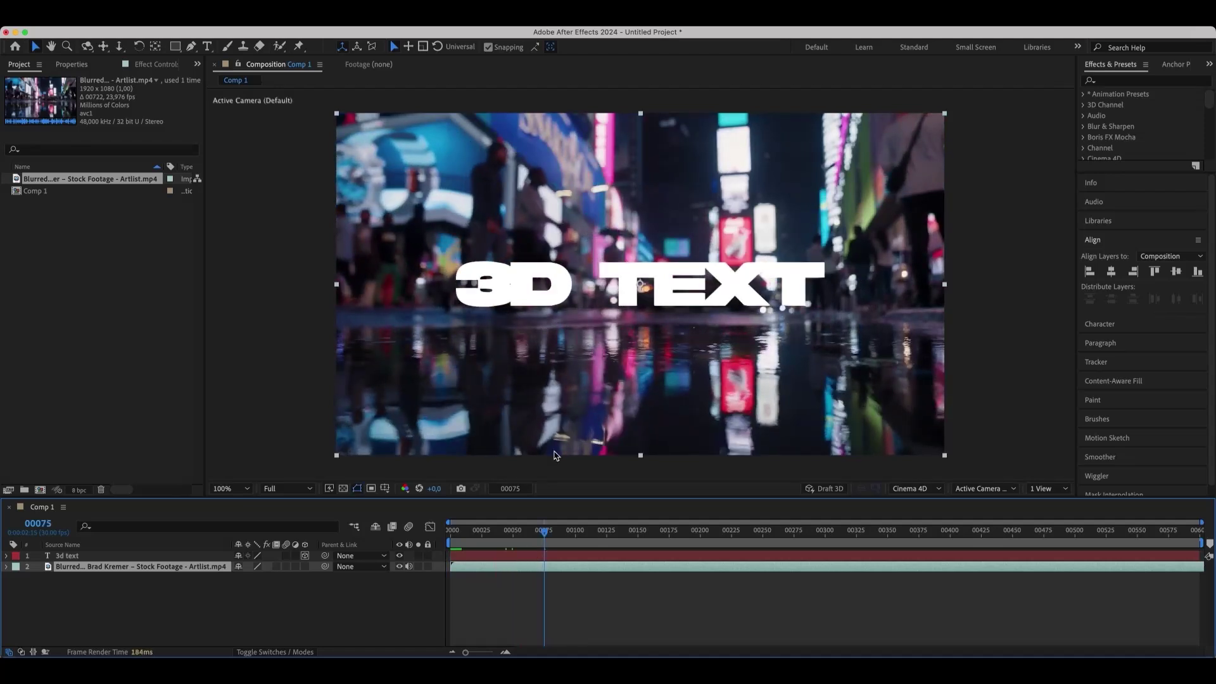
key("Home")
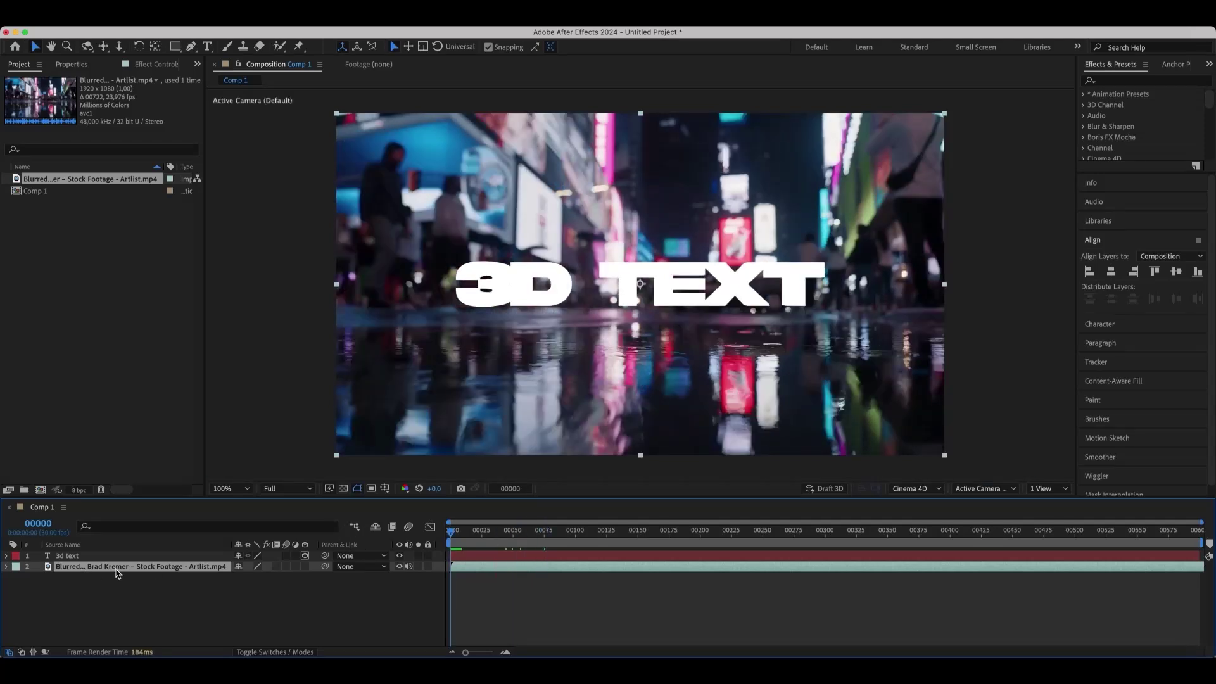
Set the city footage layer's Scale to 25%
key("s")
left_click(277, 578)
key("Return")
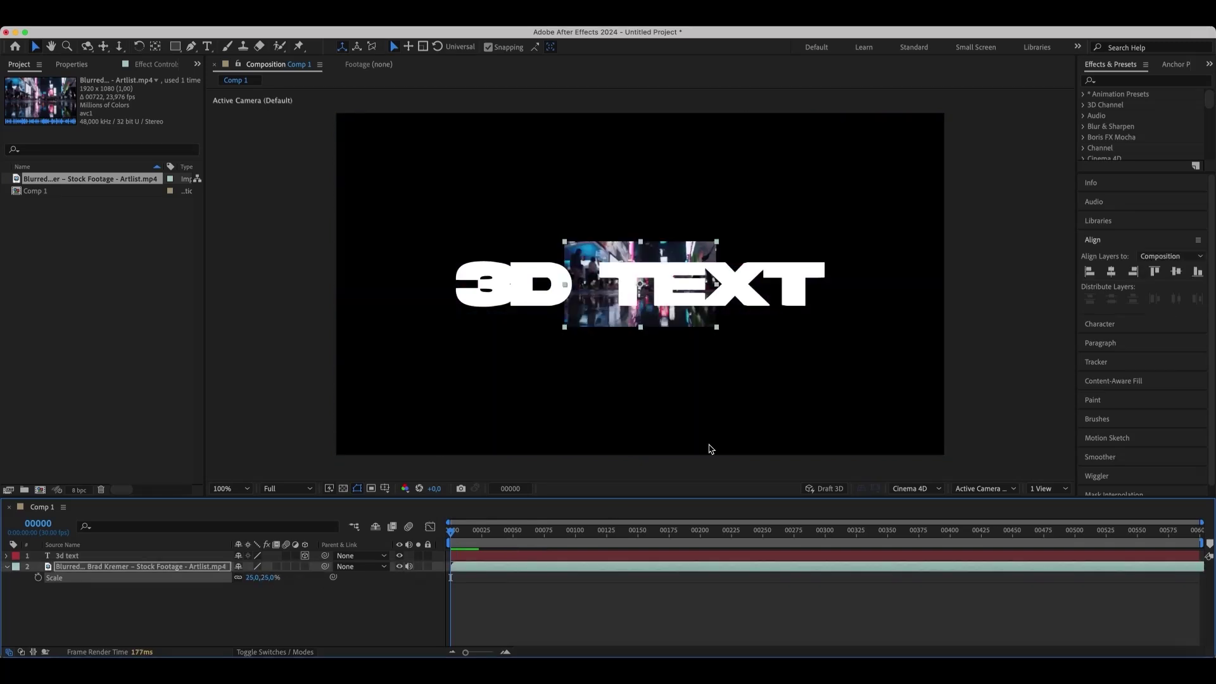
Apply Motion Tile to the footage with Output Width and Height 400 and Mirror Edges on
left_click(1115, 81)
type("motion t")
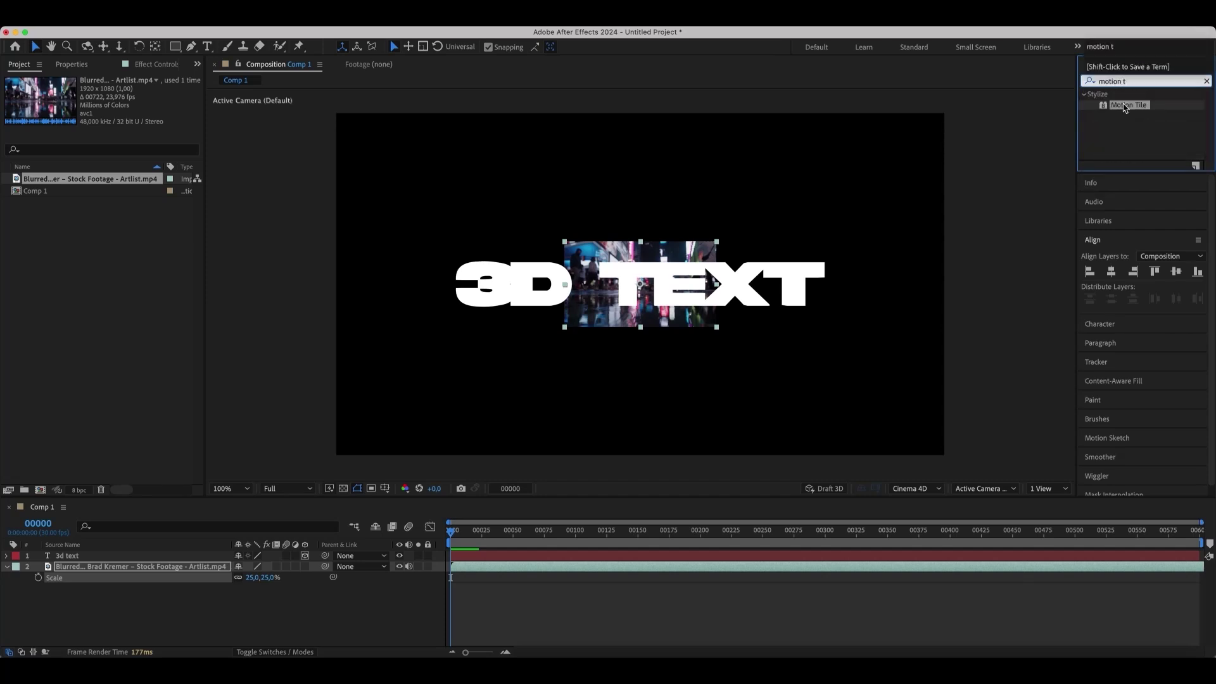
left_click_drag(1121, 109, 83, 569)
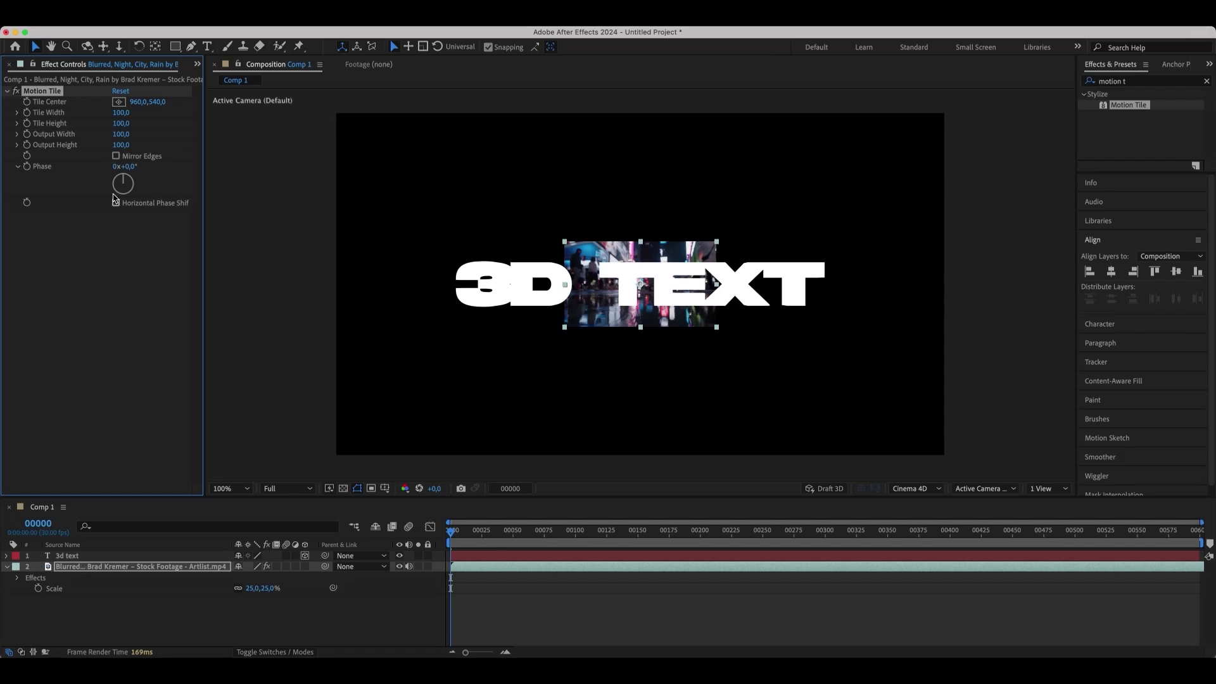
left_click(122, 134)
type("400")
key("Tab")
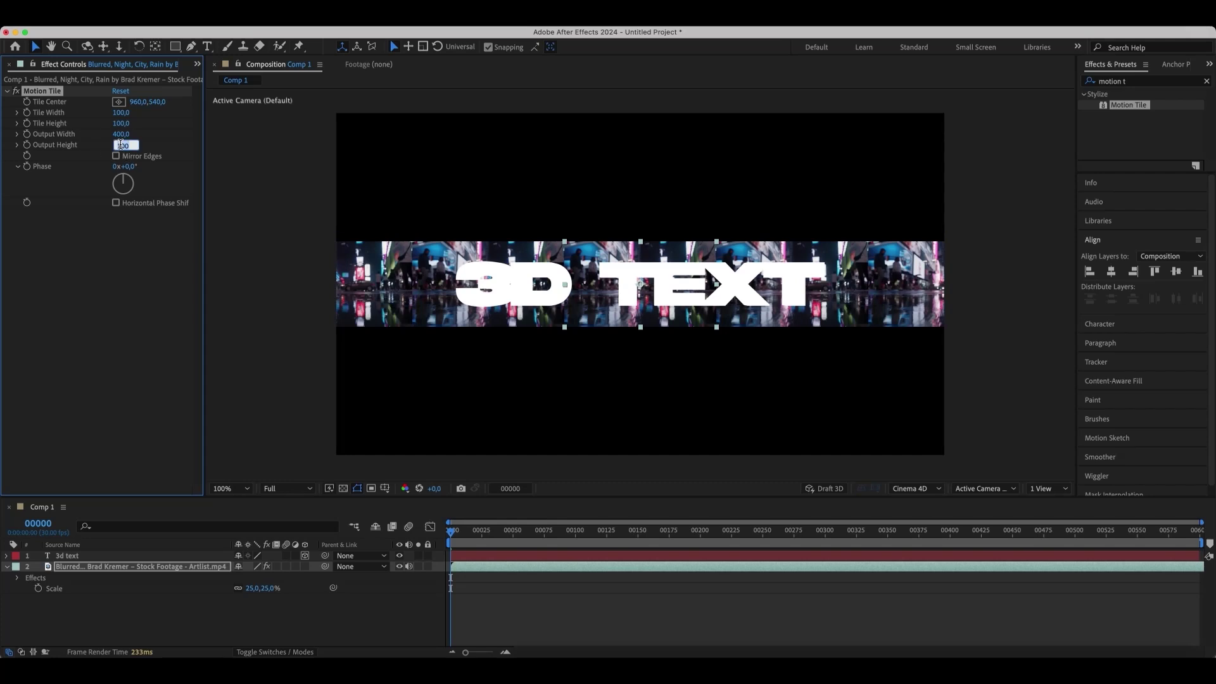
type("400")
key("Return")
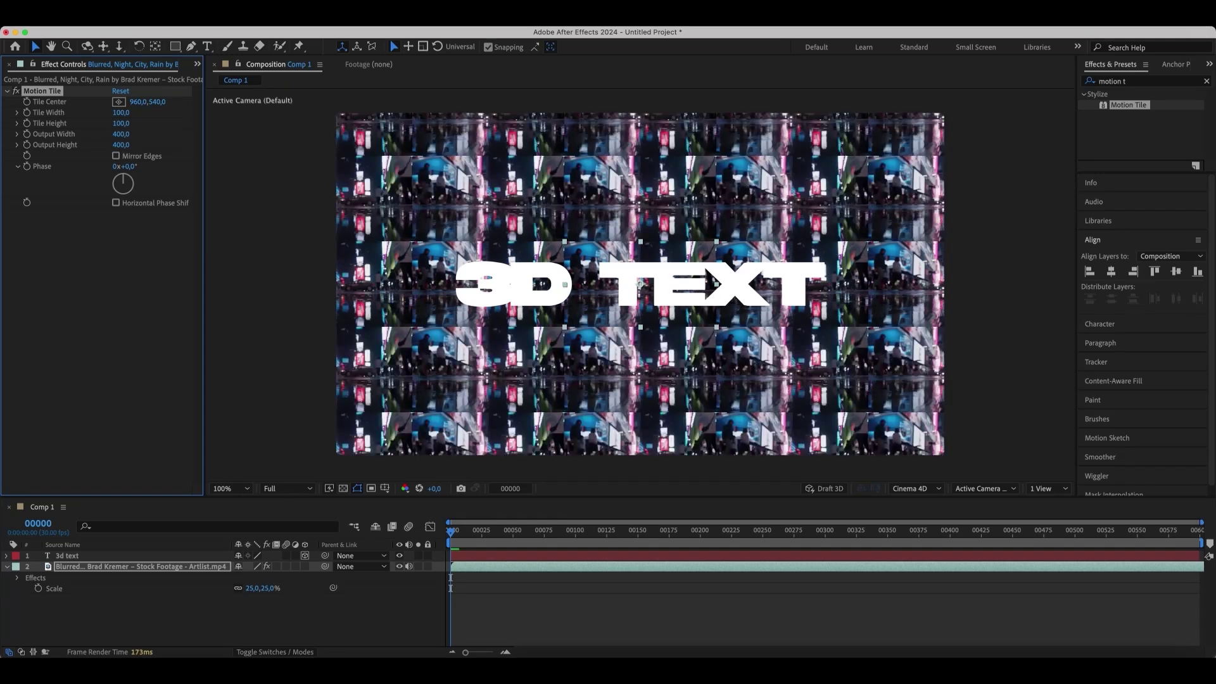
left_click(117, 156)
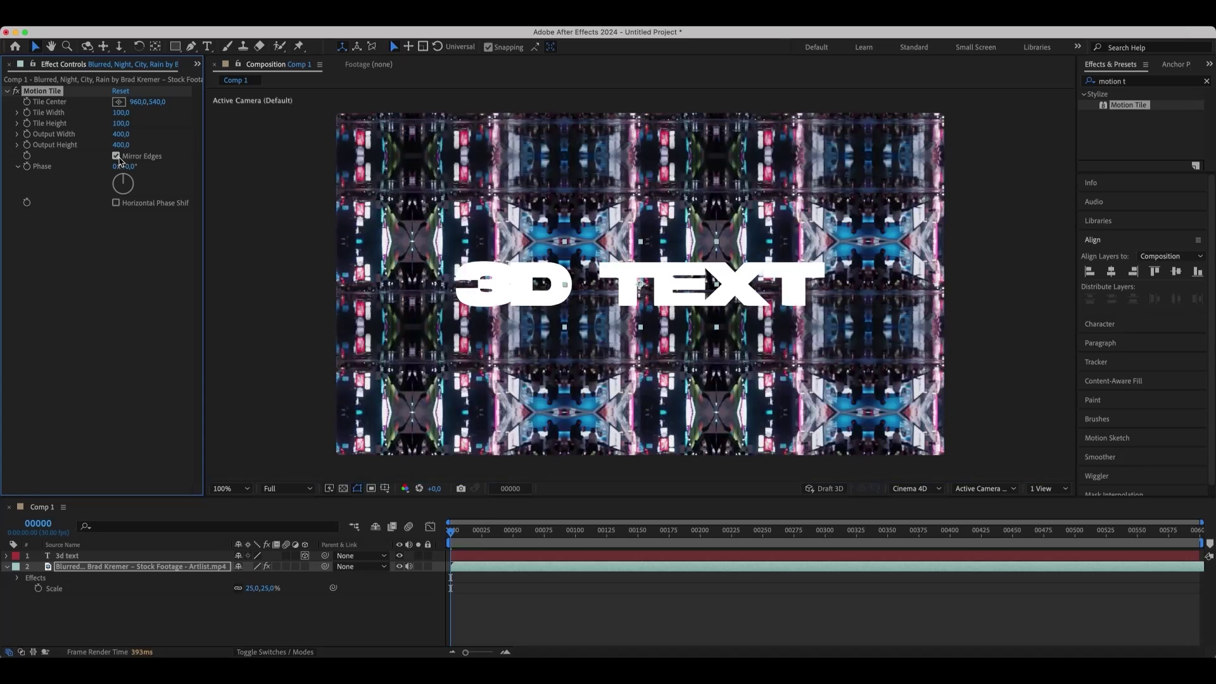
Precompose the footage as 'Map' with all attributes moved, and make it an environment layer
key("u")
right_click(92, 568)
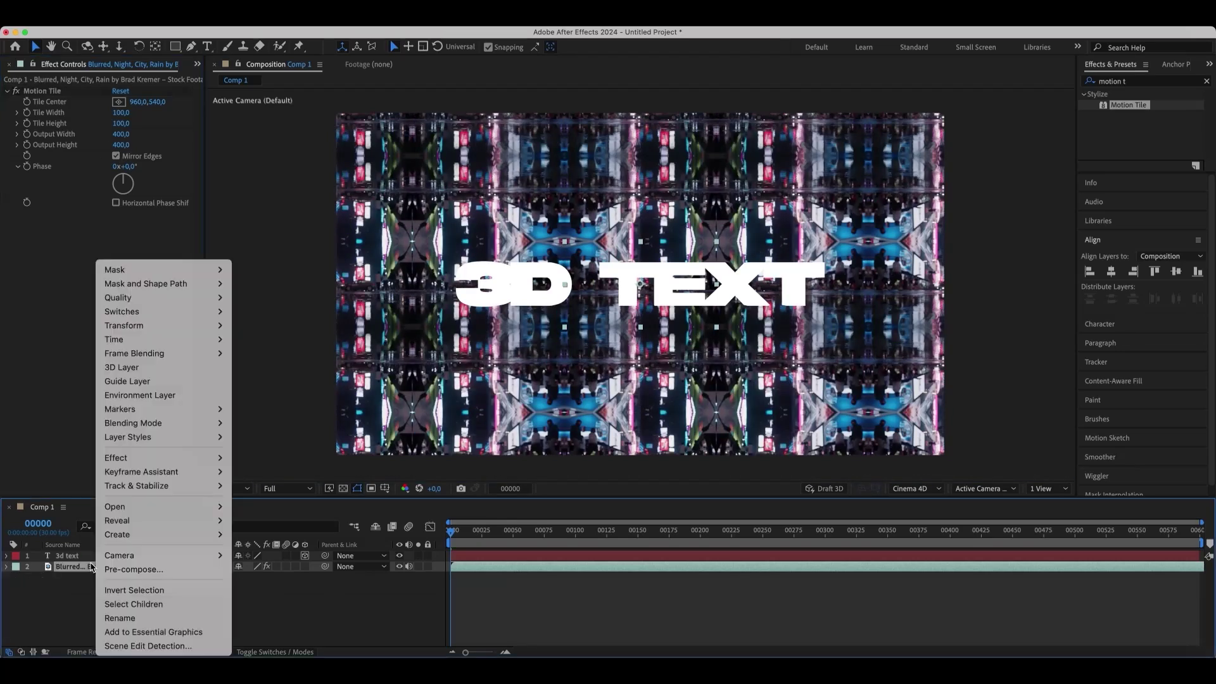
left_click(116, 569)
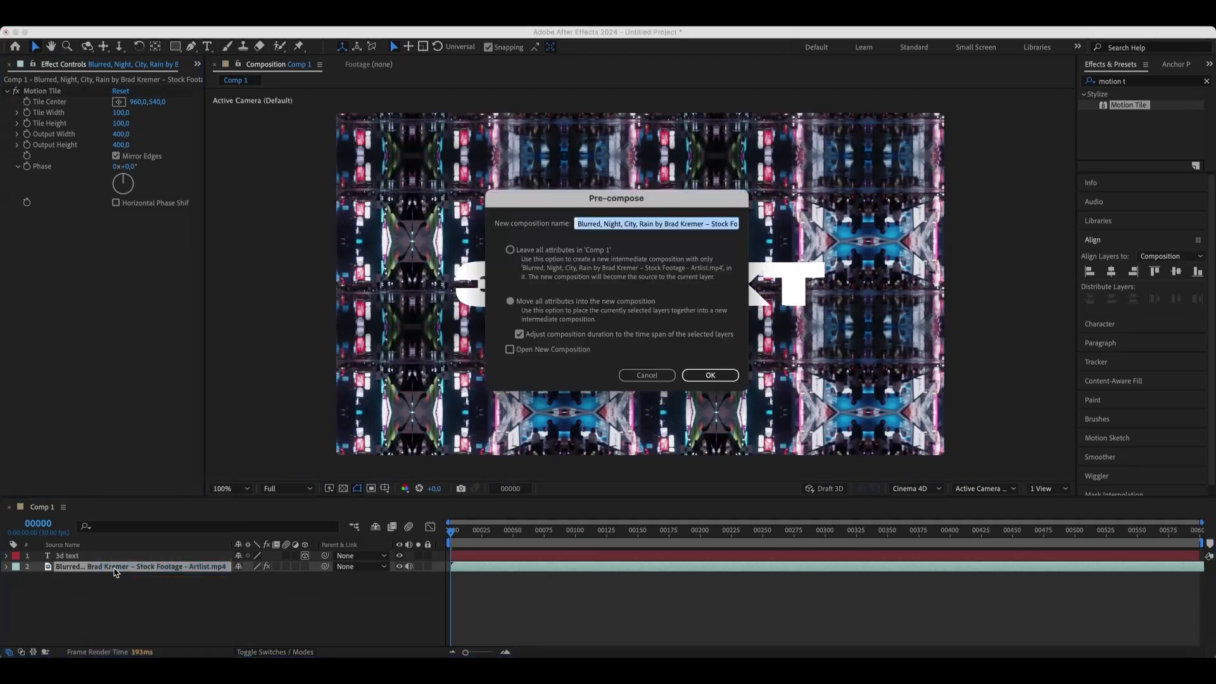
left_click(511, 303)
left_click(602, 223)
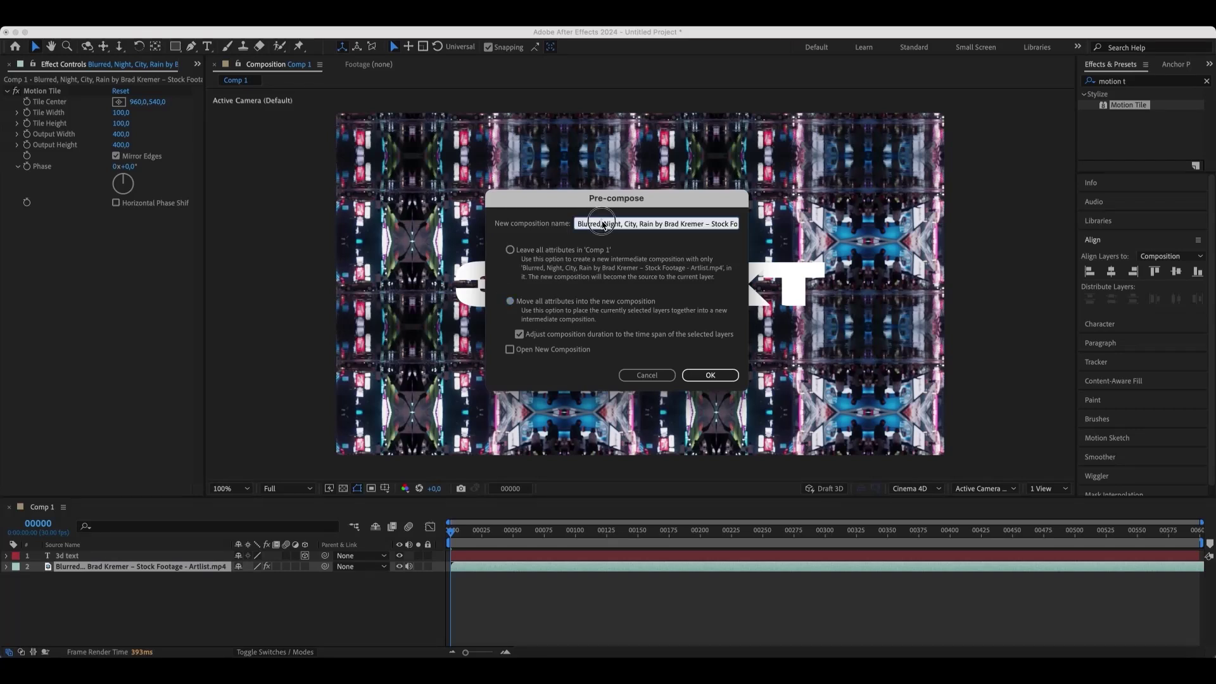
type("M")
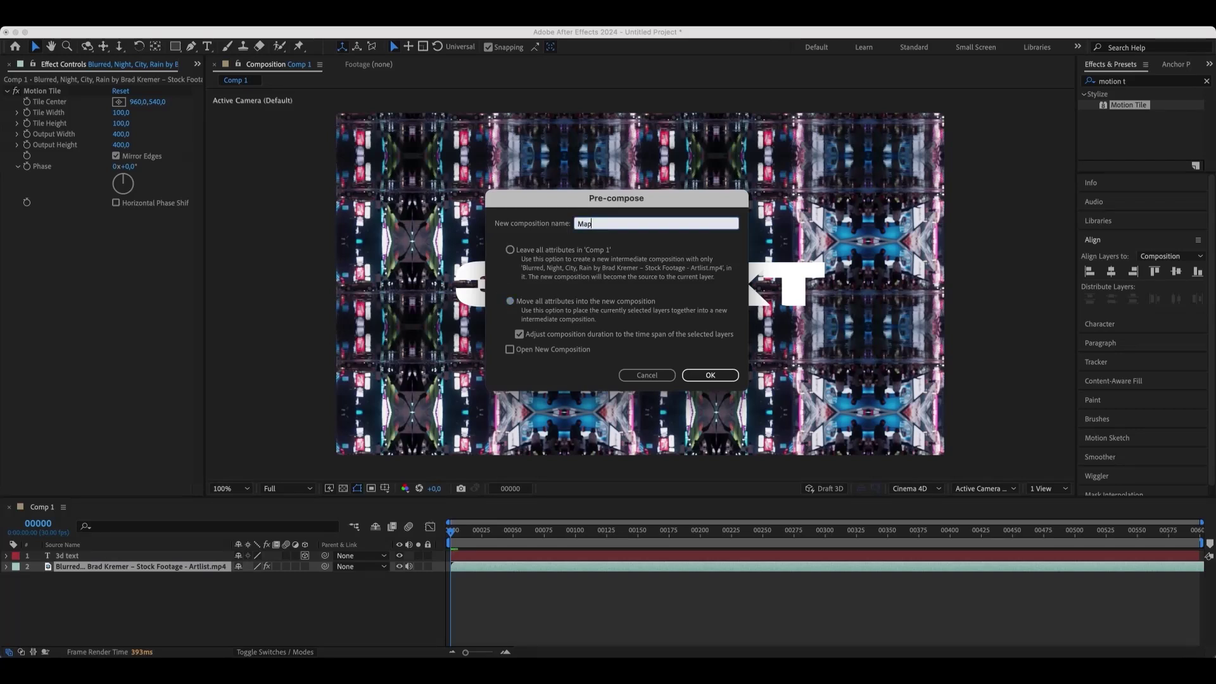
type("ap")
left_click(691, 377)
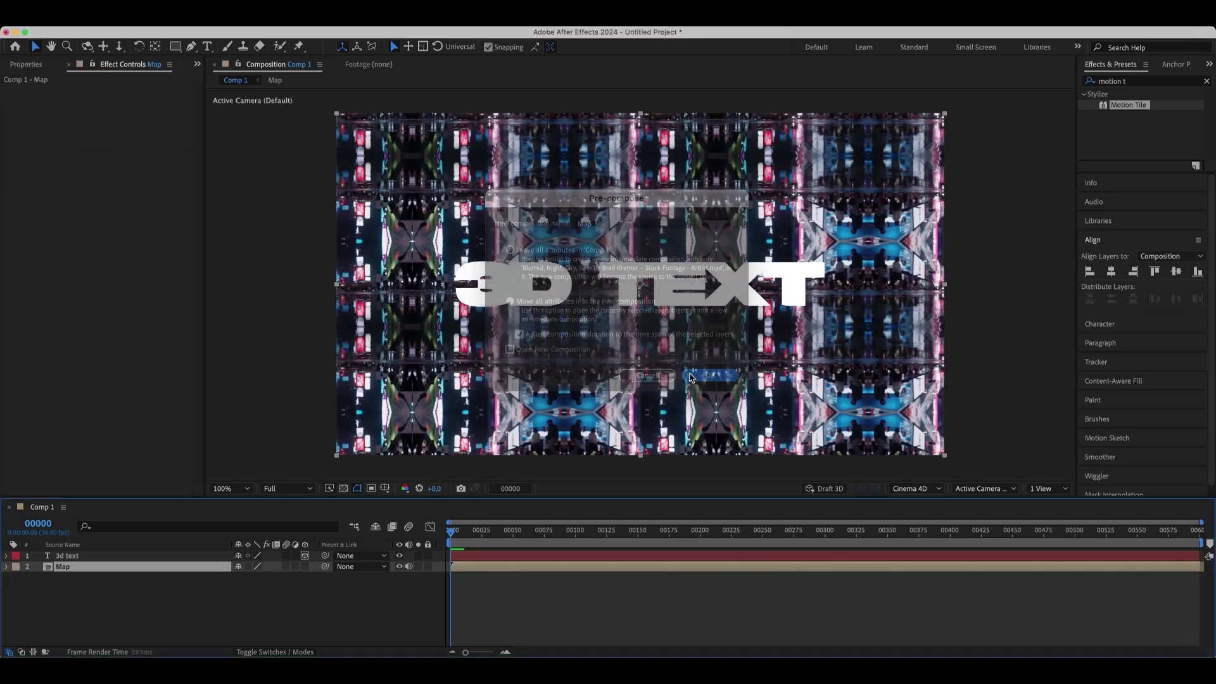
right_click(87, 574)
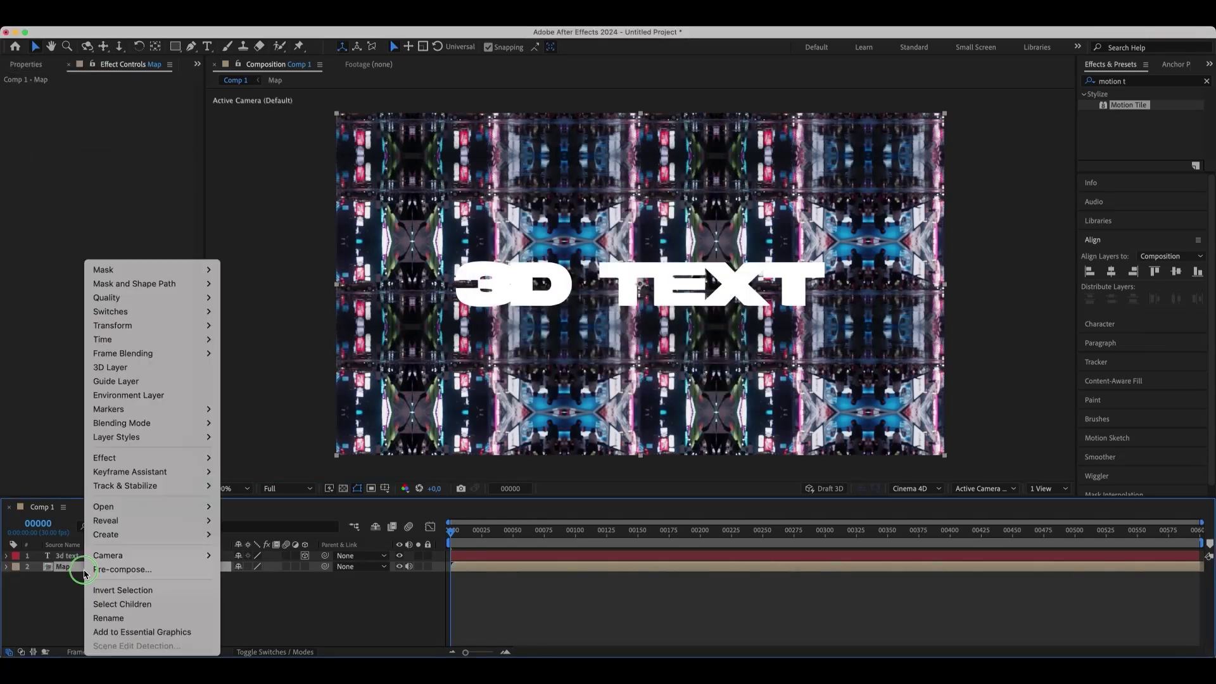
left_click(121, 397)
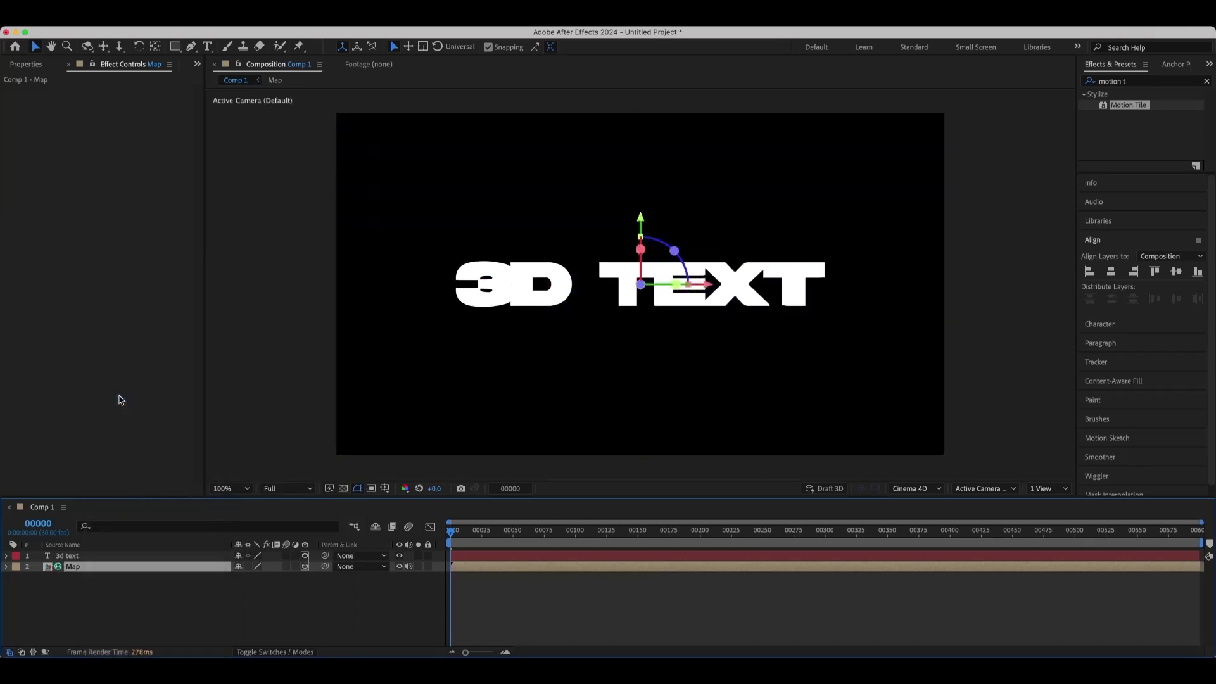
Increase the 3D text's Extrusion Depth to 150
left_click(8, 496)
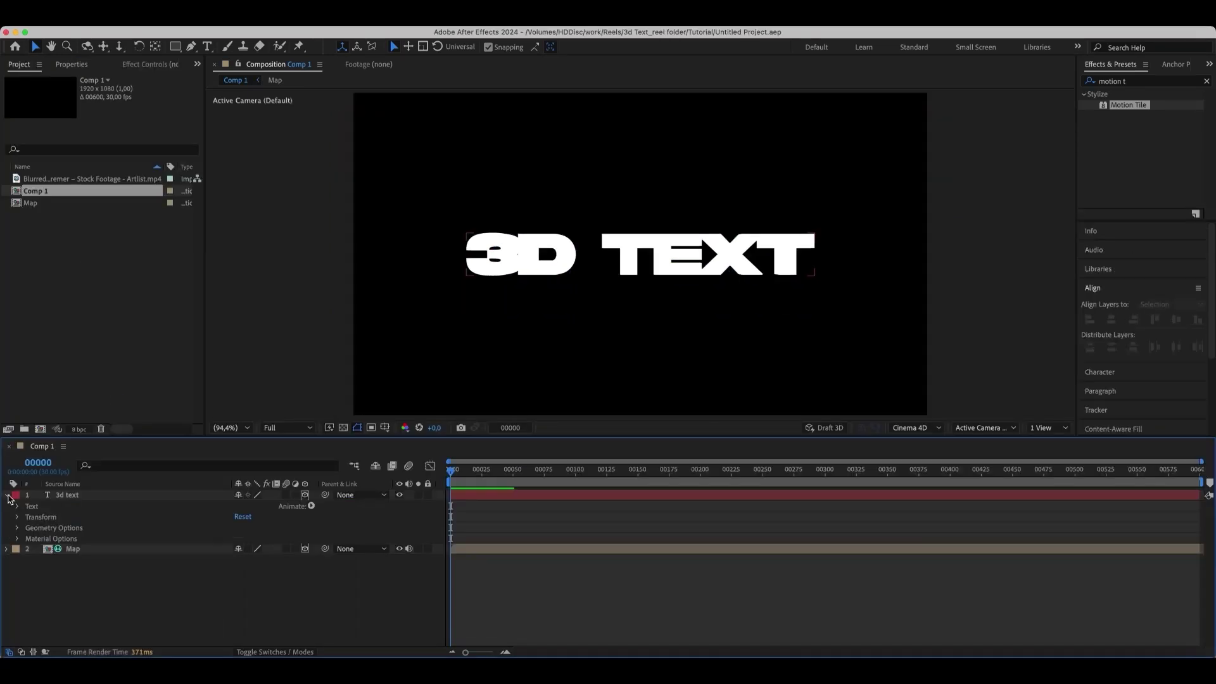
left_click(17, 529)
left_click(245, 570)
type("150")
key("Return")
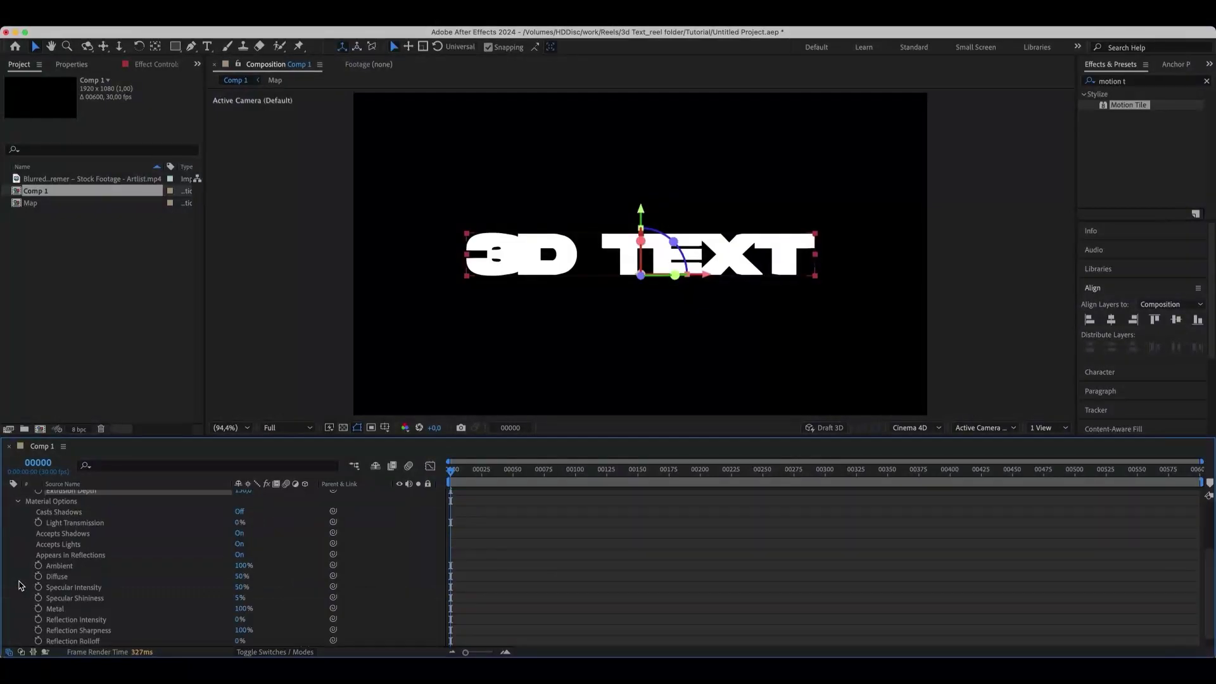
Set the text's Reflection Intensity to 100% and Reflection Sharpness to 67%
scroll(19, 585, "down", 1)
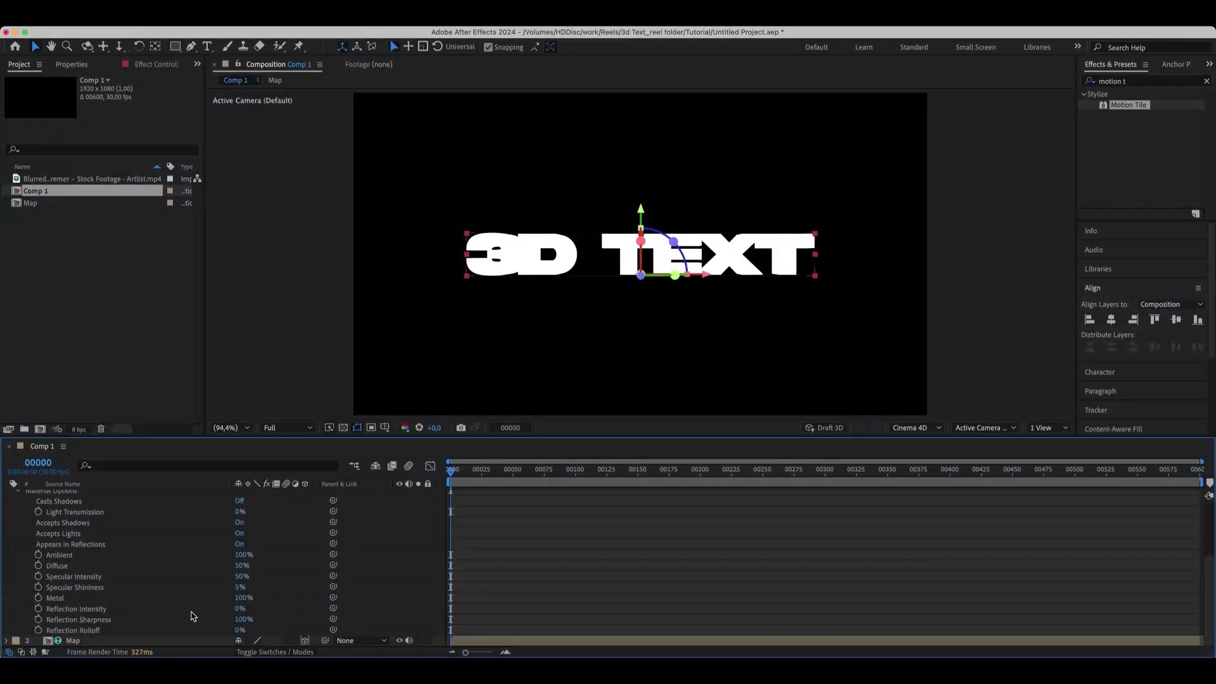
left_click_drag(236, 611, 341, 606)
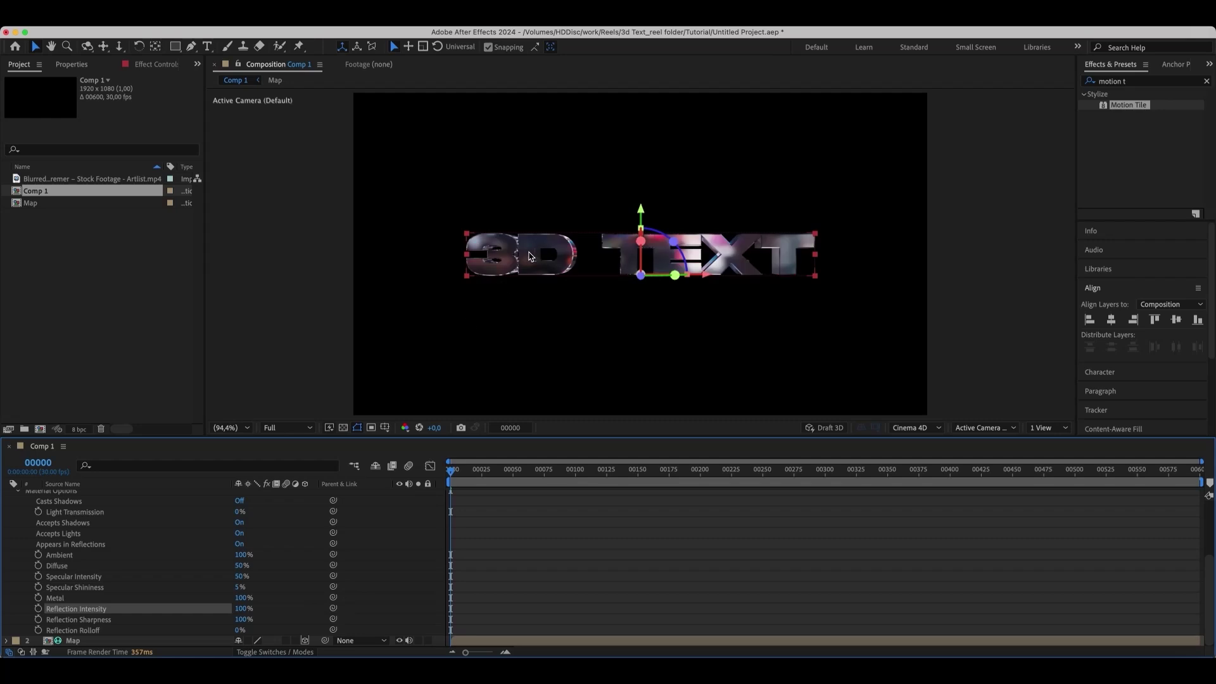
left_click(87, 46)
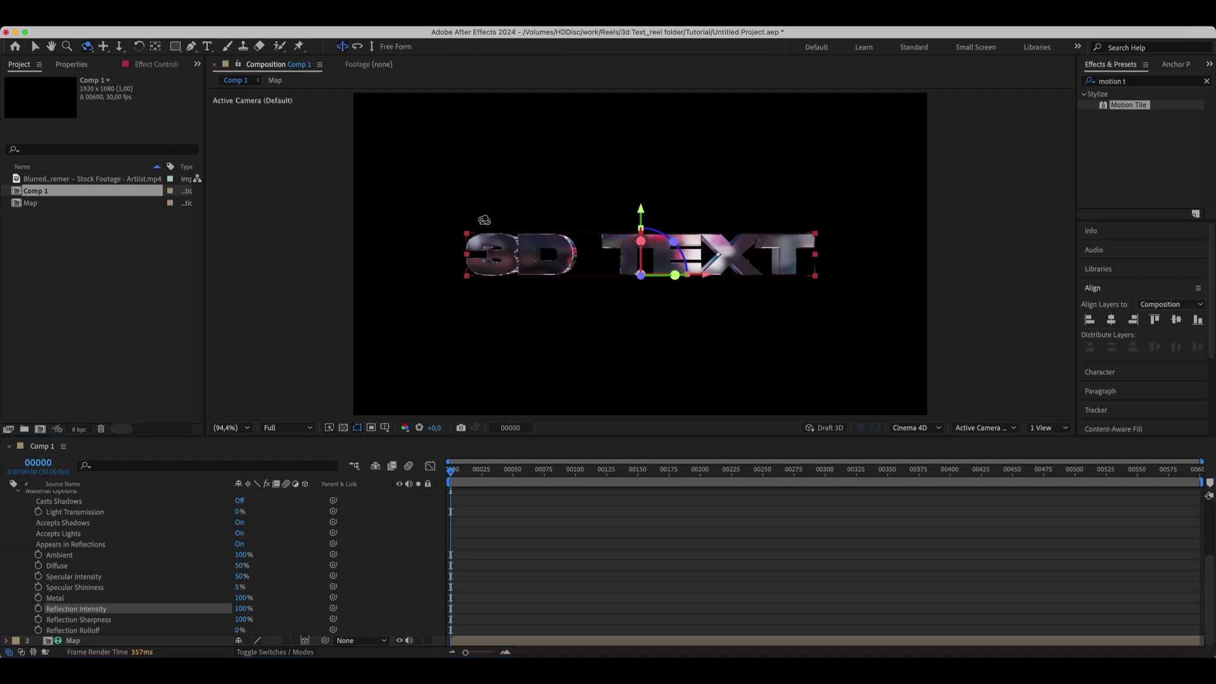
mouse_move(517, 255)
left_mouse_down()
mouse_move(545, 283)
mouse_move(530, 270)
left_mouse_up()
key("v")
left_click(241, 619)
type("67")
key("Return")
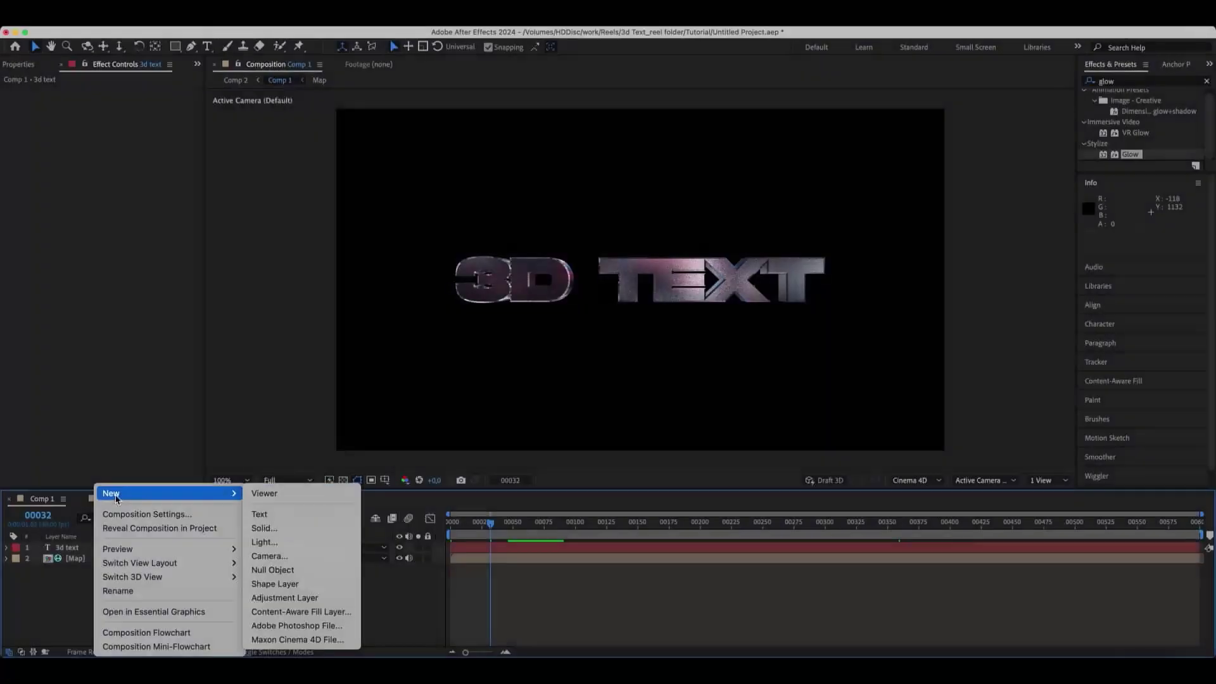
Add a new adjustment layer named Glow
left_click(279, 597)
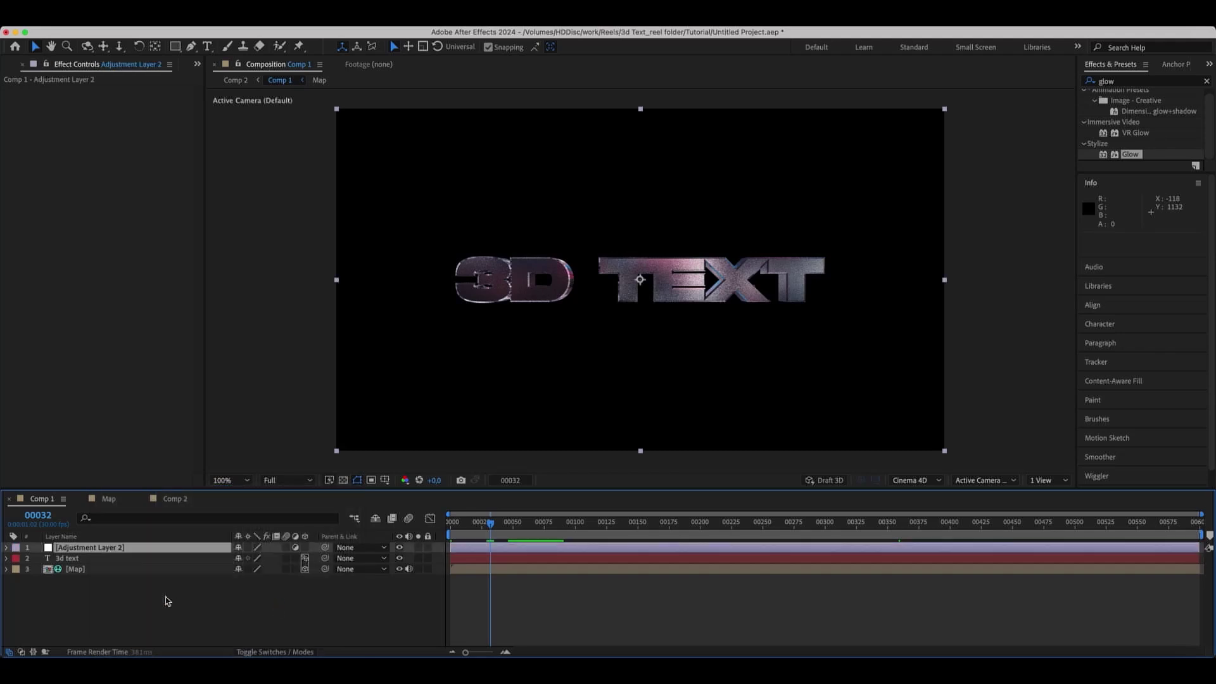
key("Return")
type("G")
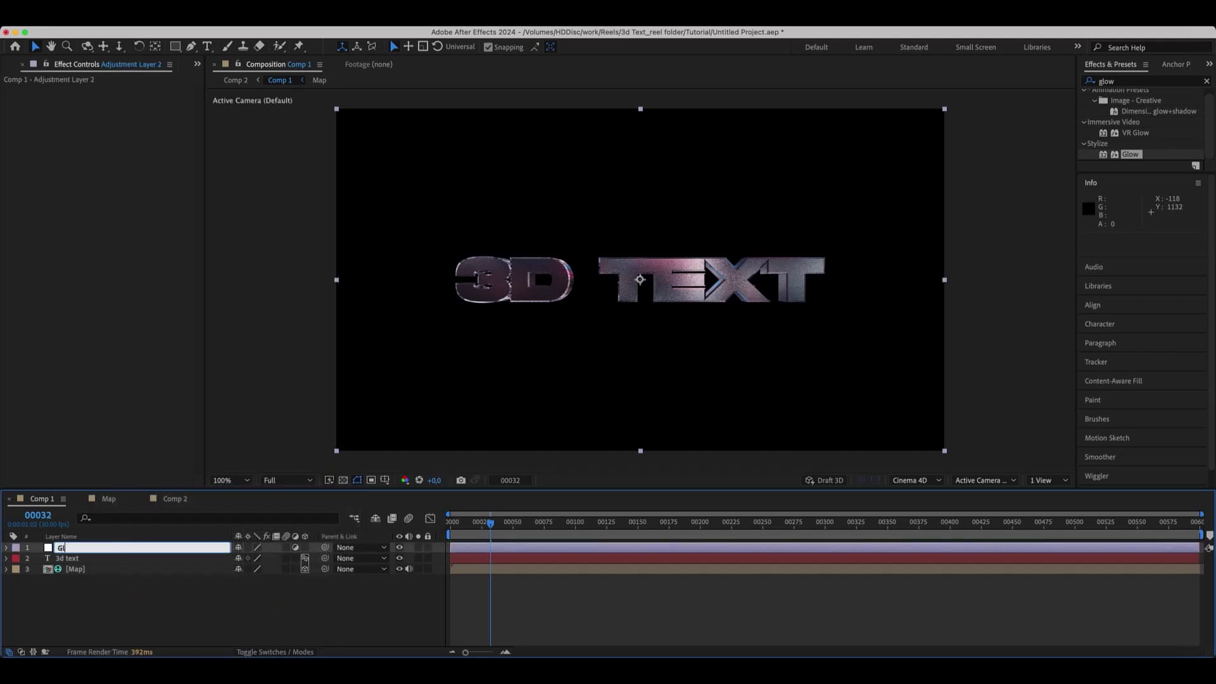
key("Return")
Apply Glow to the Glow layer with Threshold 50% and Composite Original set to None
left_click(1100, 81)
key("BackSpace")
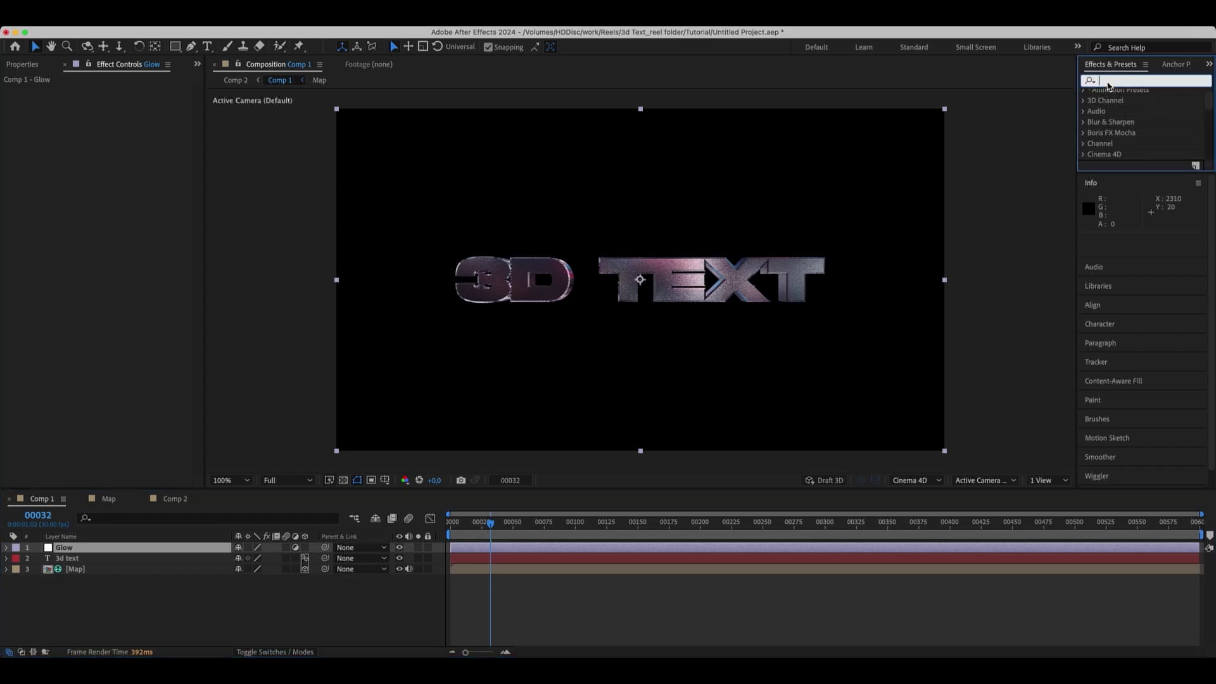
type("glow")
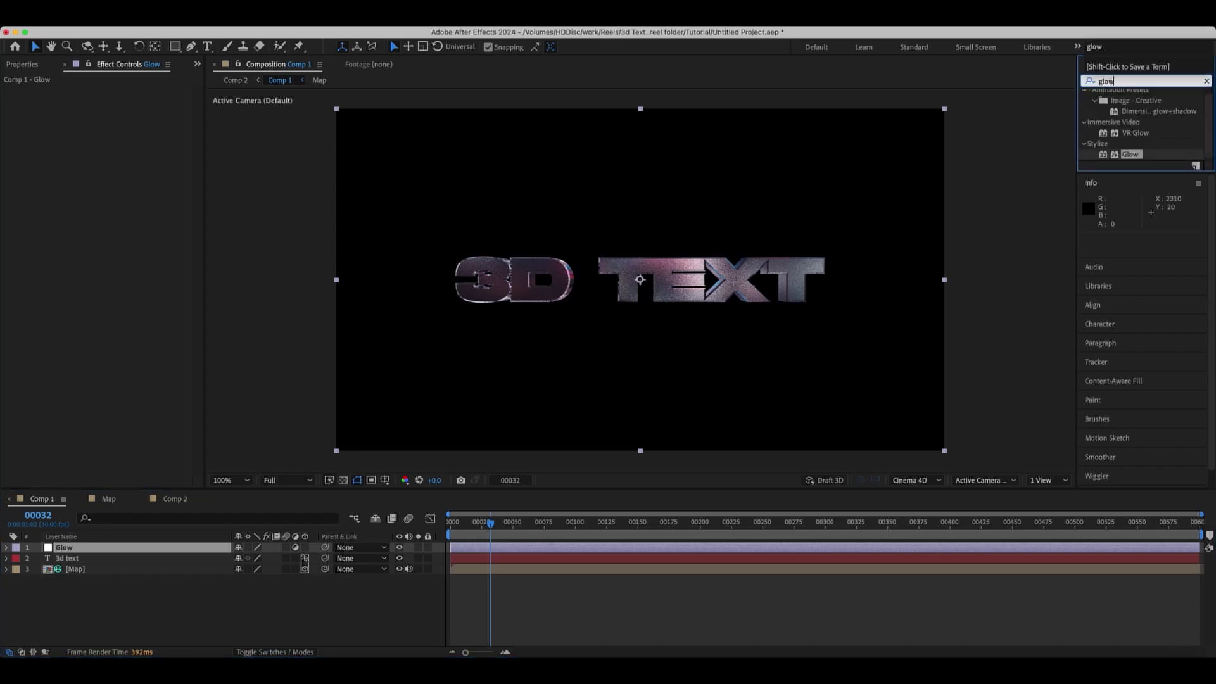
left_click_drag(1132, 158, 138, 550)
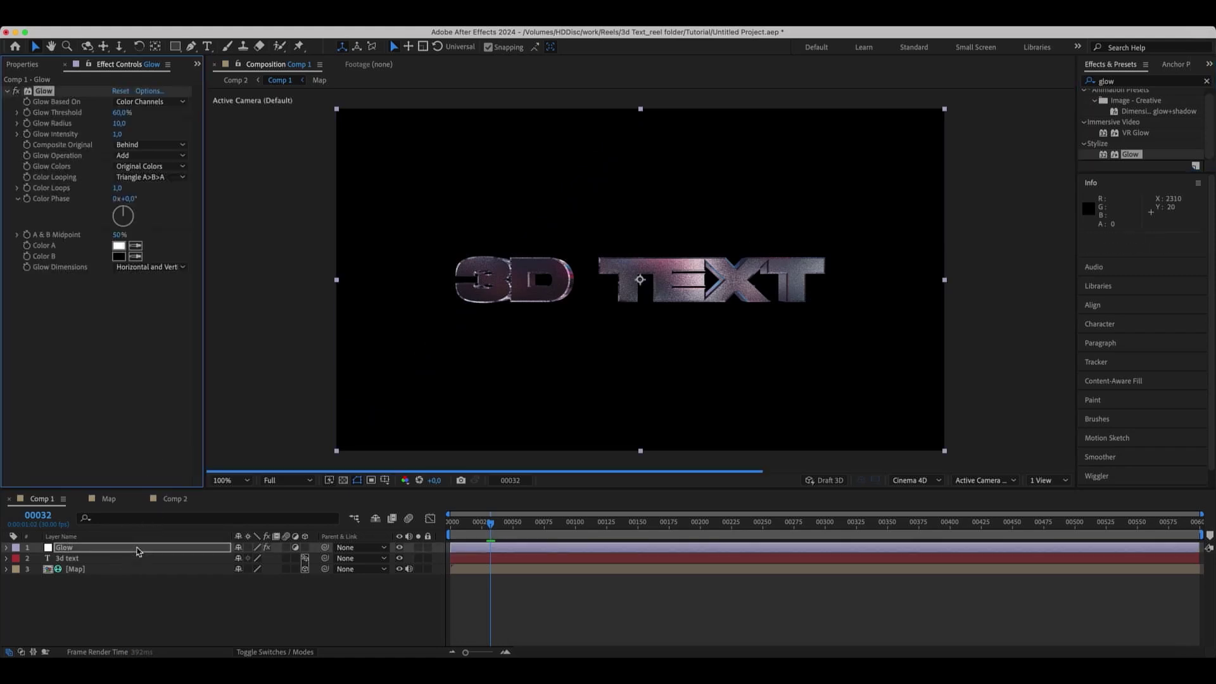
left_click(119, 112)
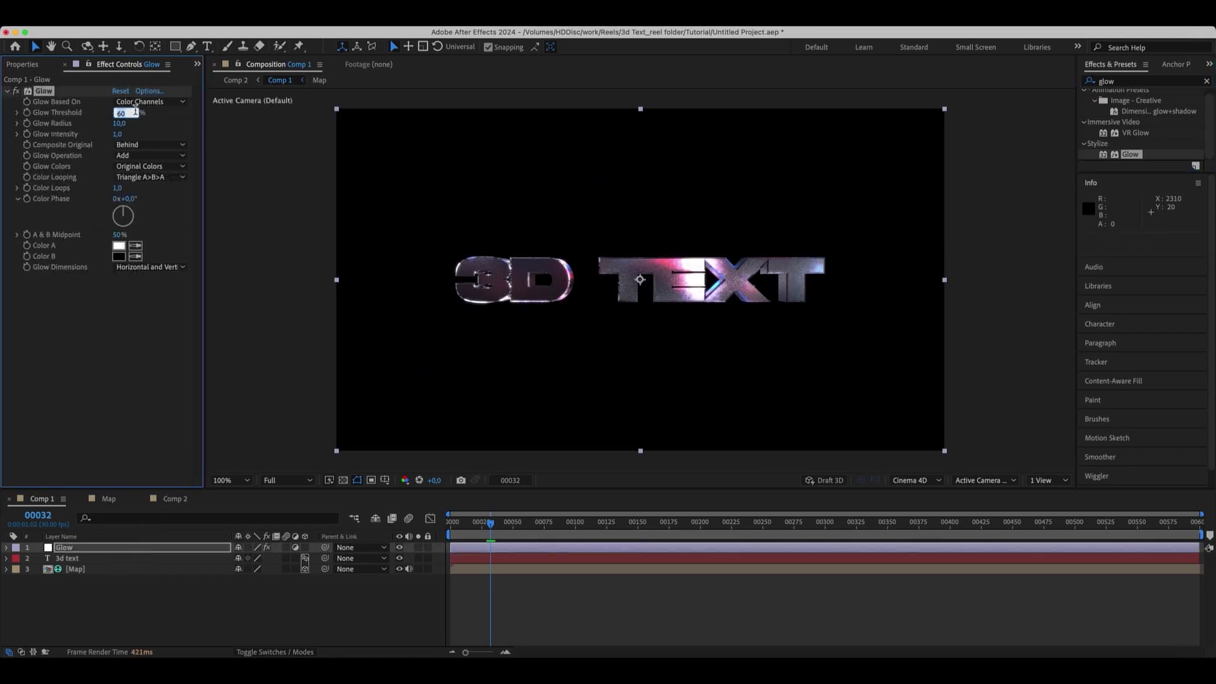
key("Return")
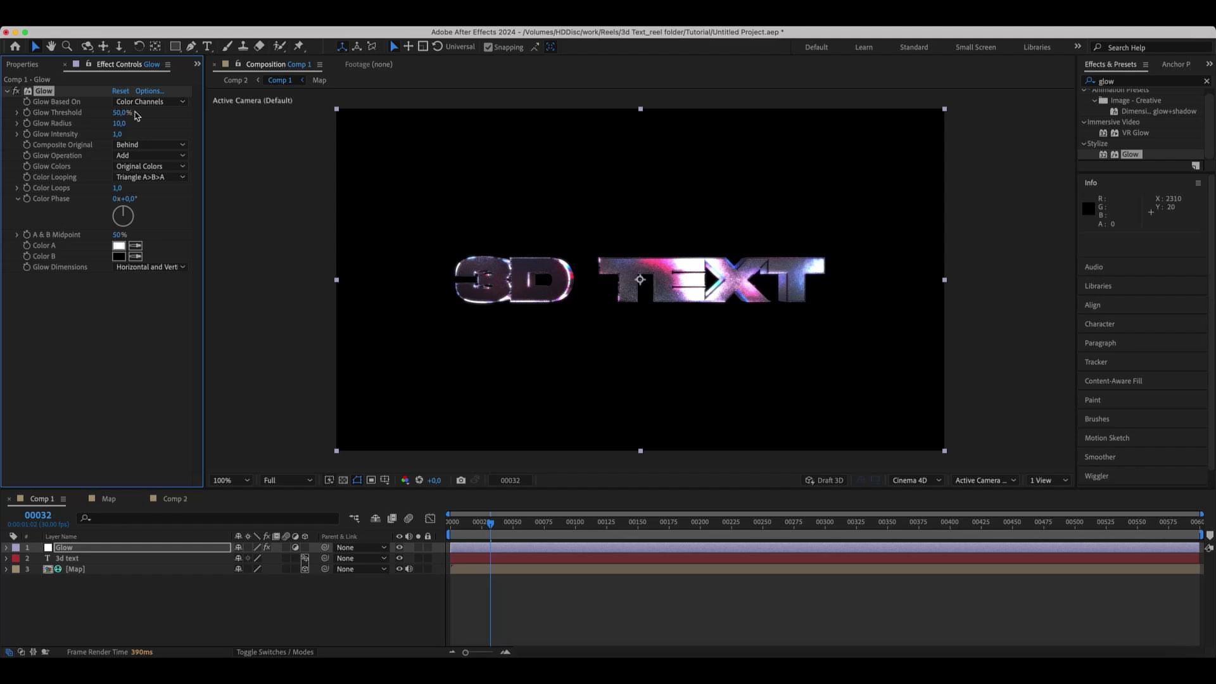
left_click(141, 146)
left_click(144, 187)
Duplicate the Glow effect and set Glow 2's Radius to 1000
key("super+d")
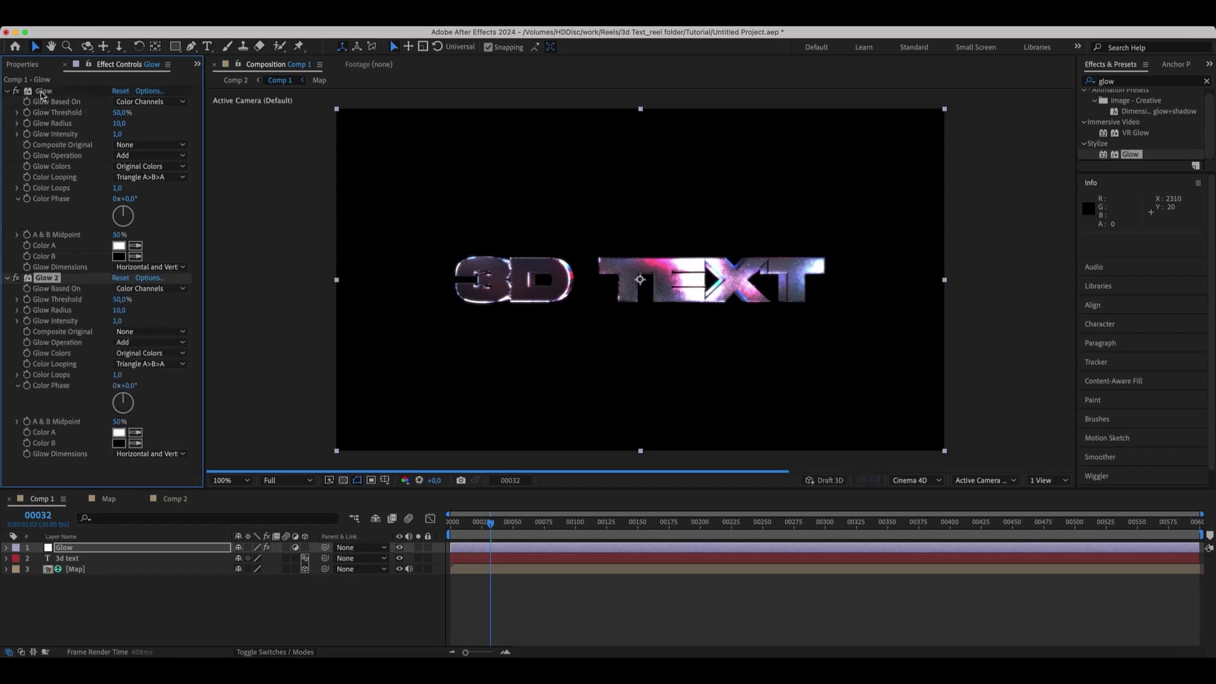
left_click(119, 309)
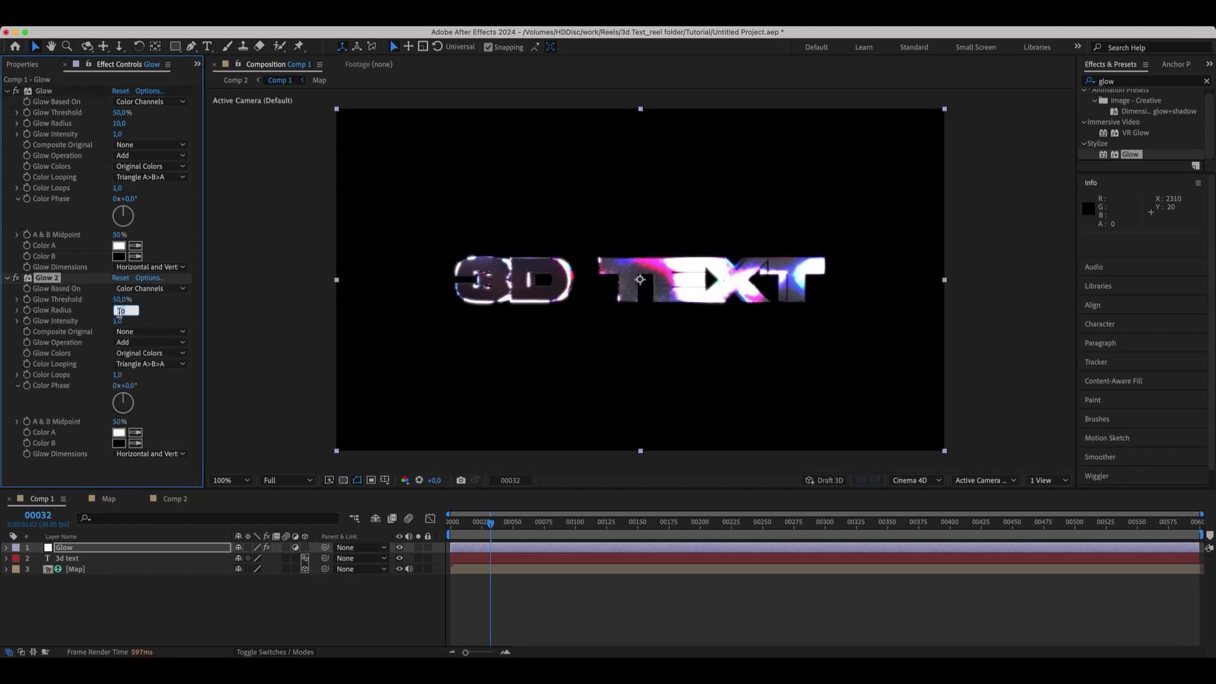
type("1000")
key("Return")
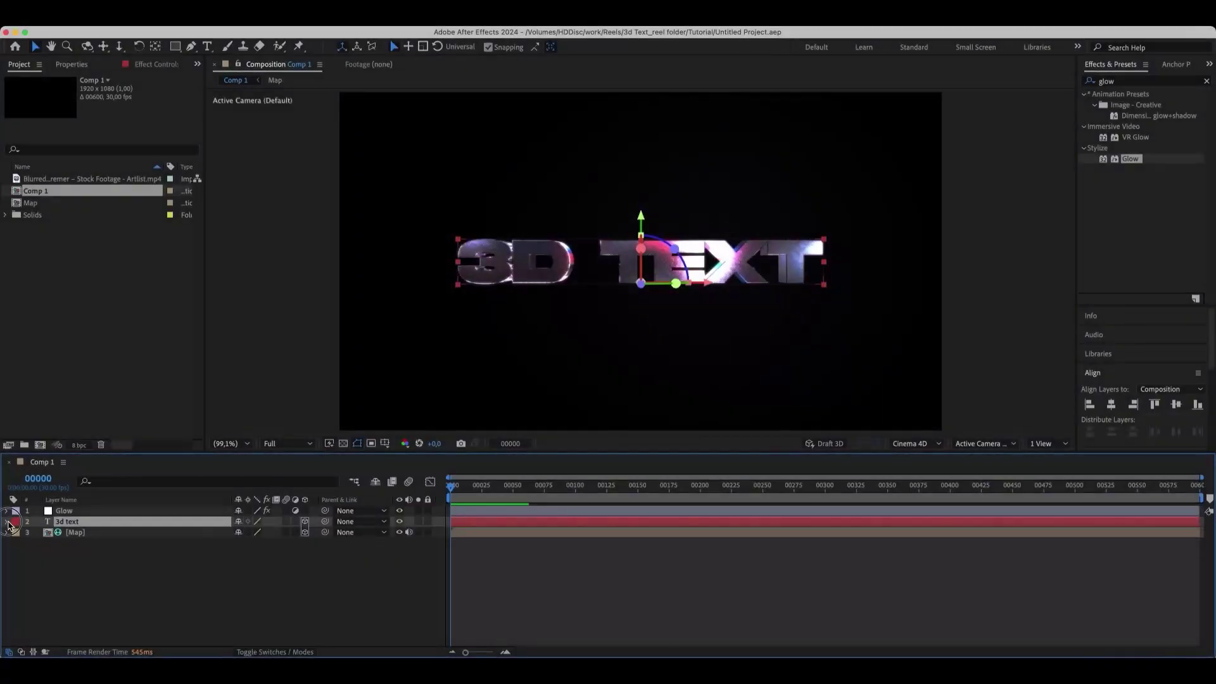
Enable per-character 3D on the 3d text and add an All Transform Properties animator
left_click(7, 522)
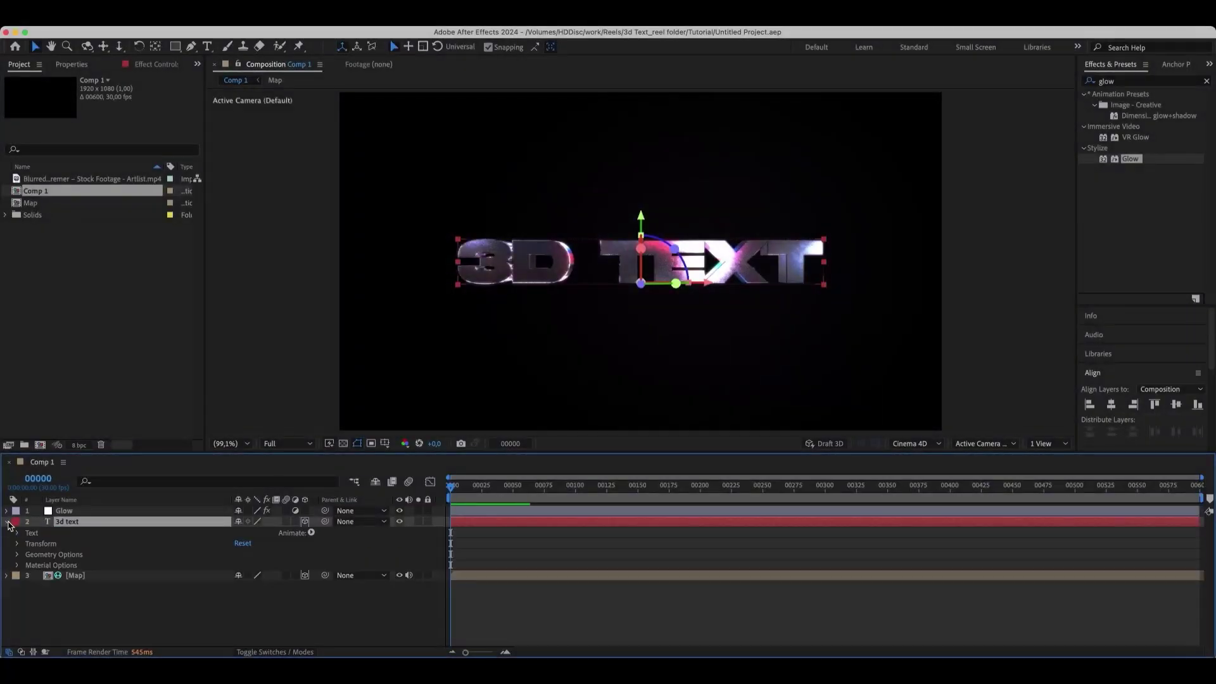
left_click(310, 533)
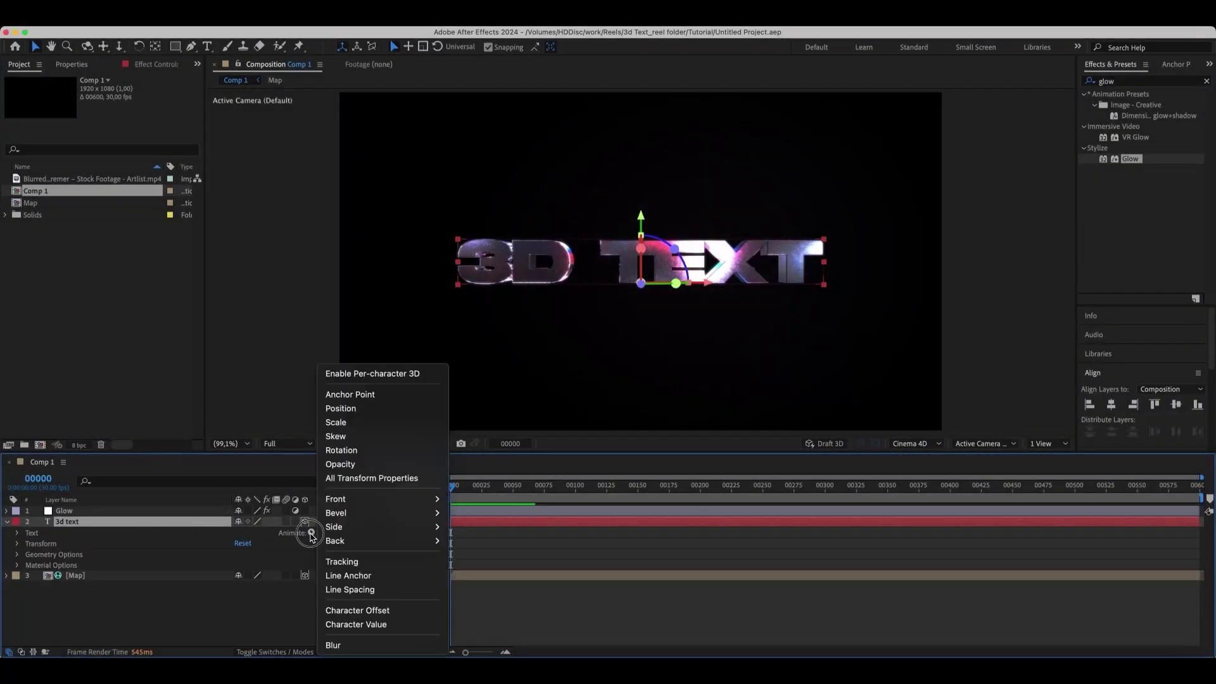
left_click(366, 374)
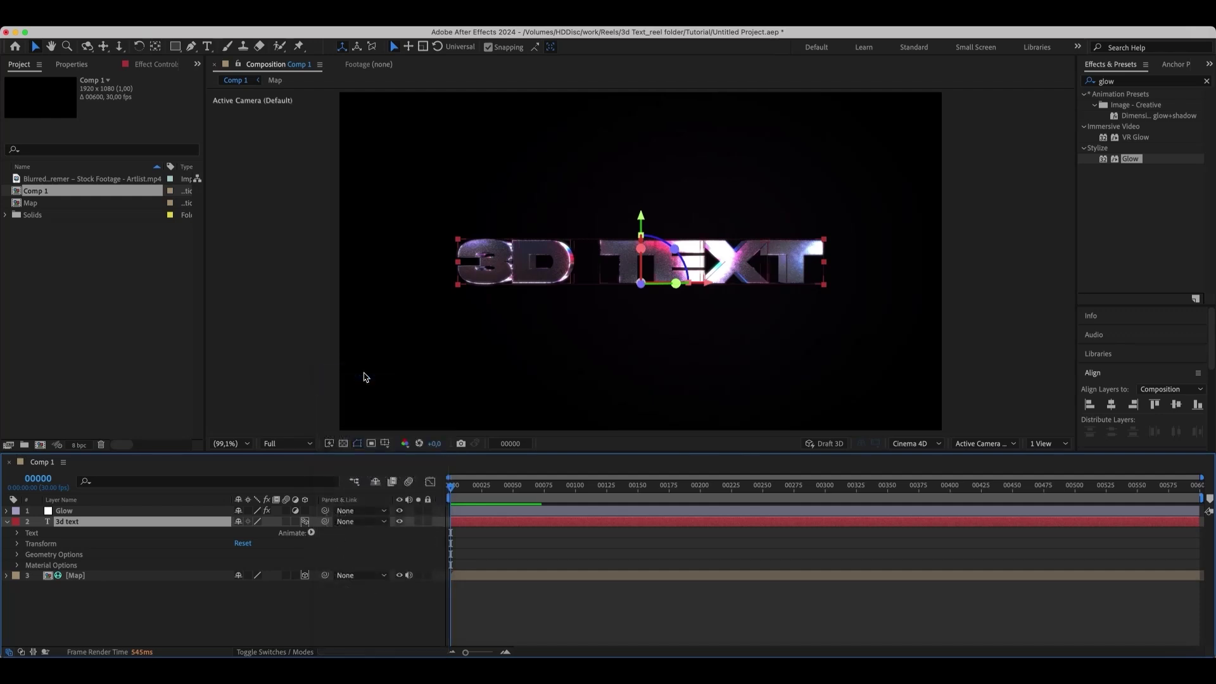
left_click(311, 533)
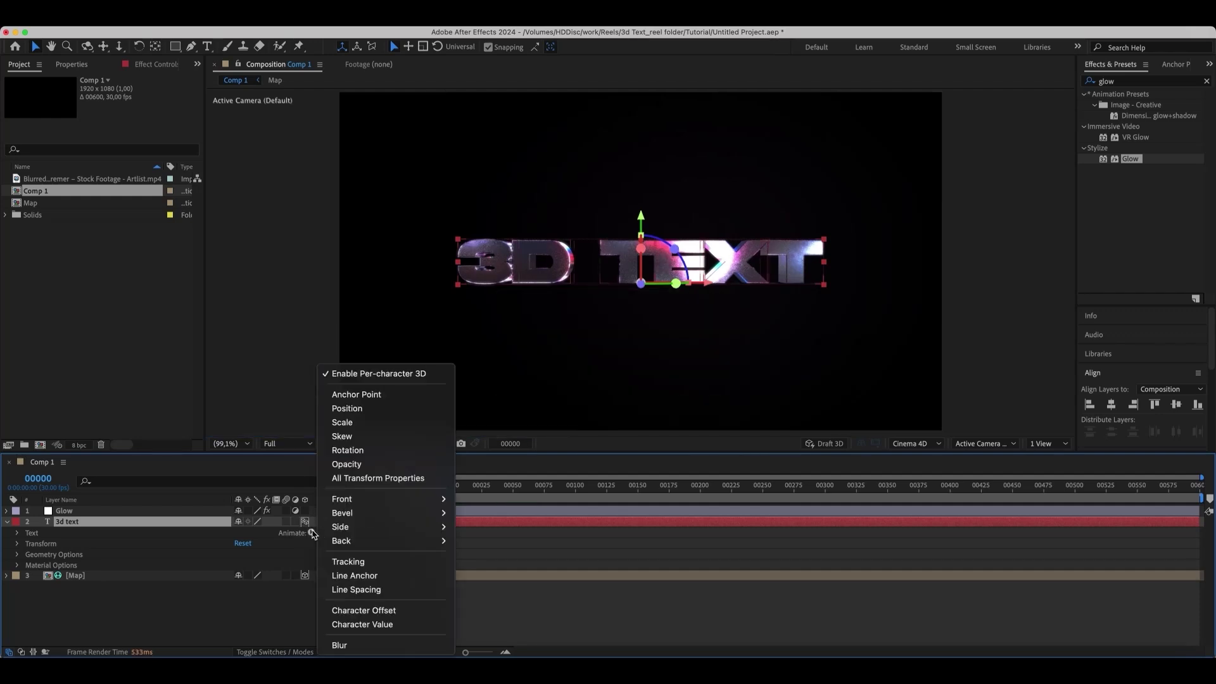
left_click(360, 479)
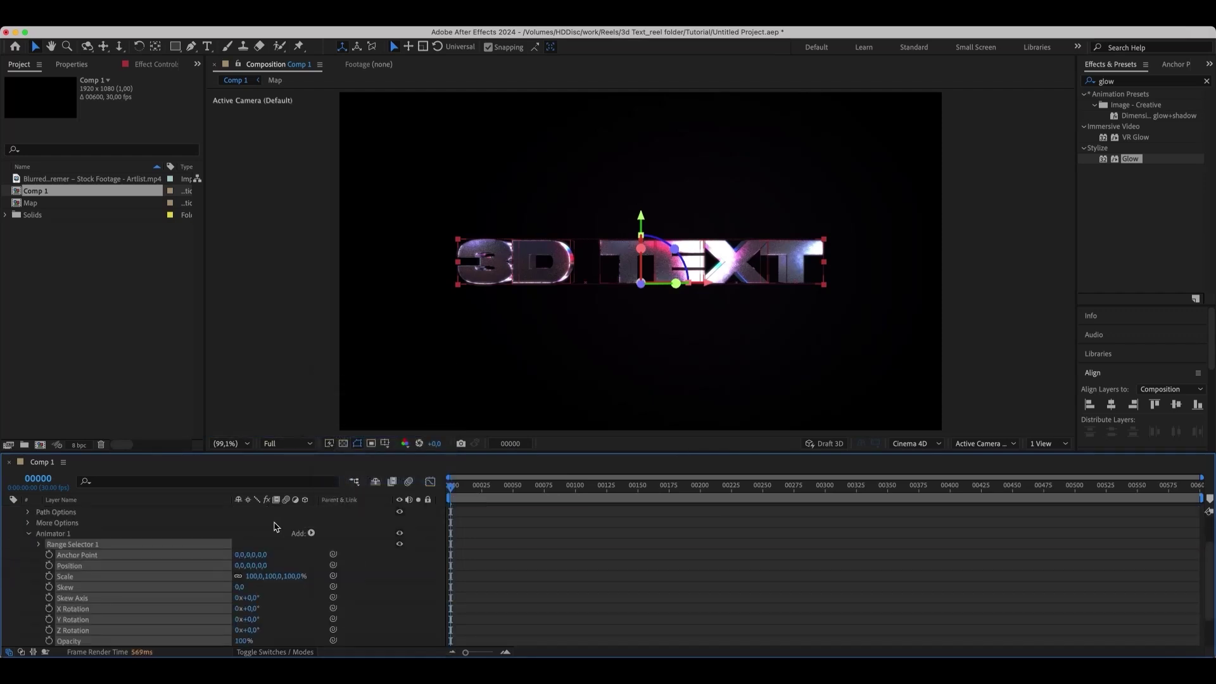
Keyframe Range Selector Start at 0% on frame 0 and 100% at frame 75
left_click(39, 545)
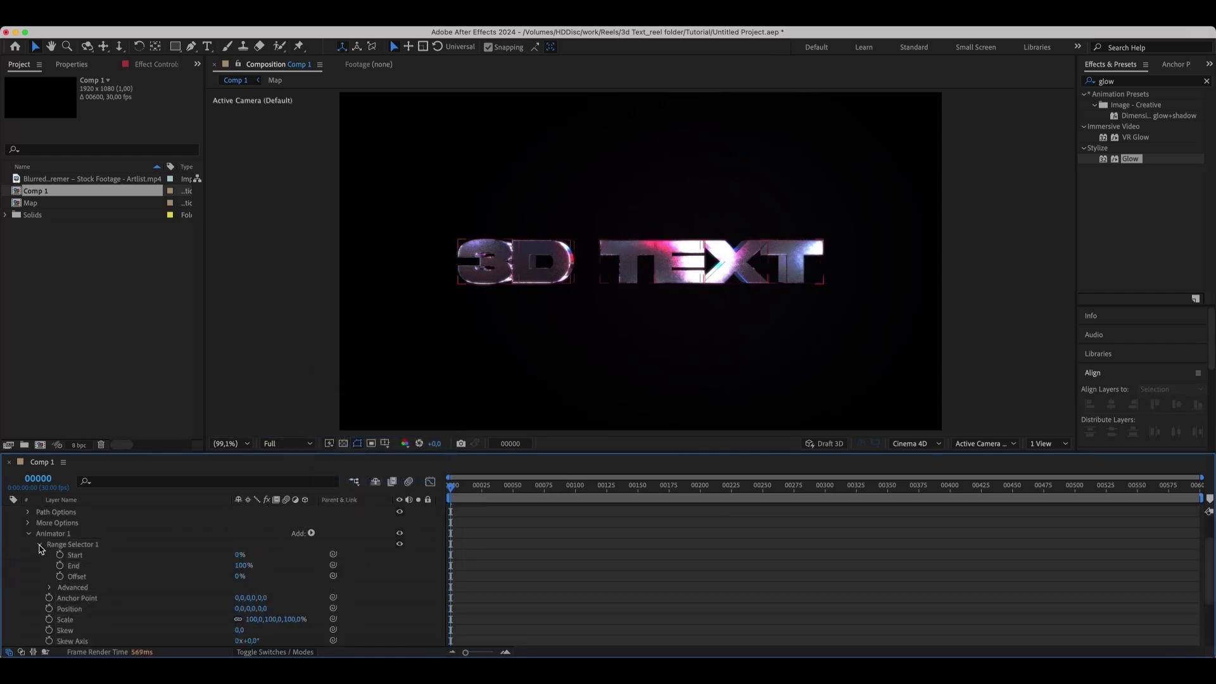
left_click(60, 555)
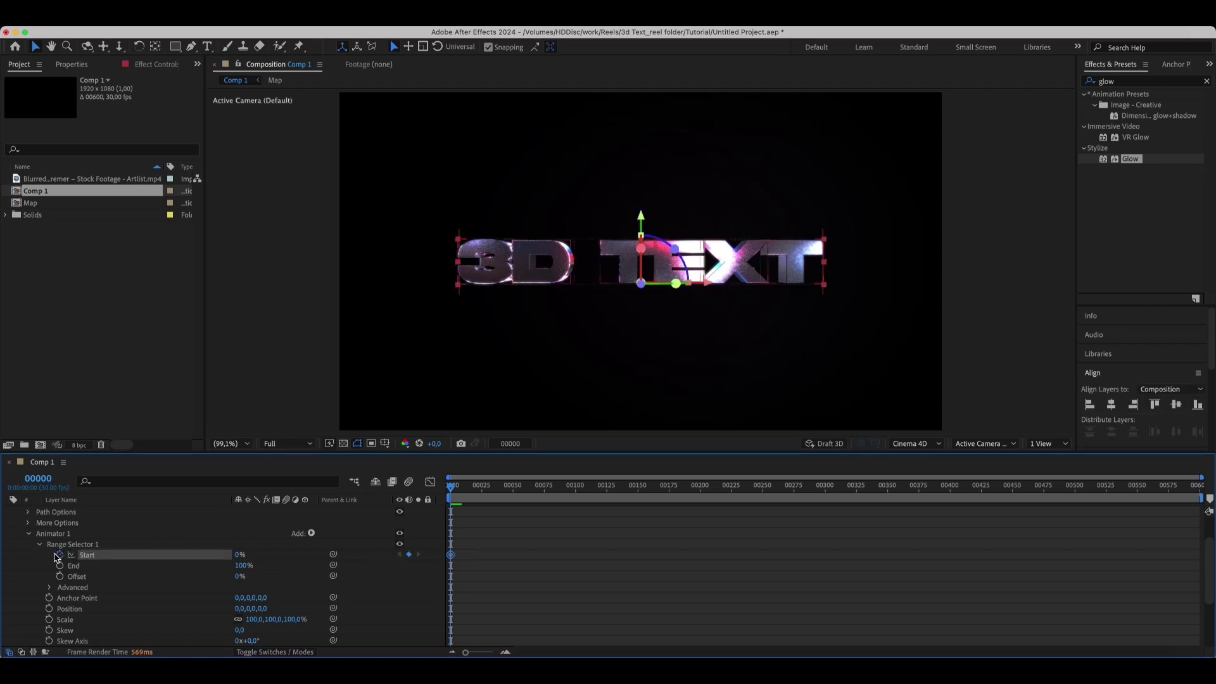
left_click_drag(512, 496, 543, 491)
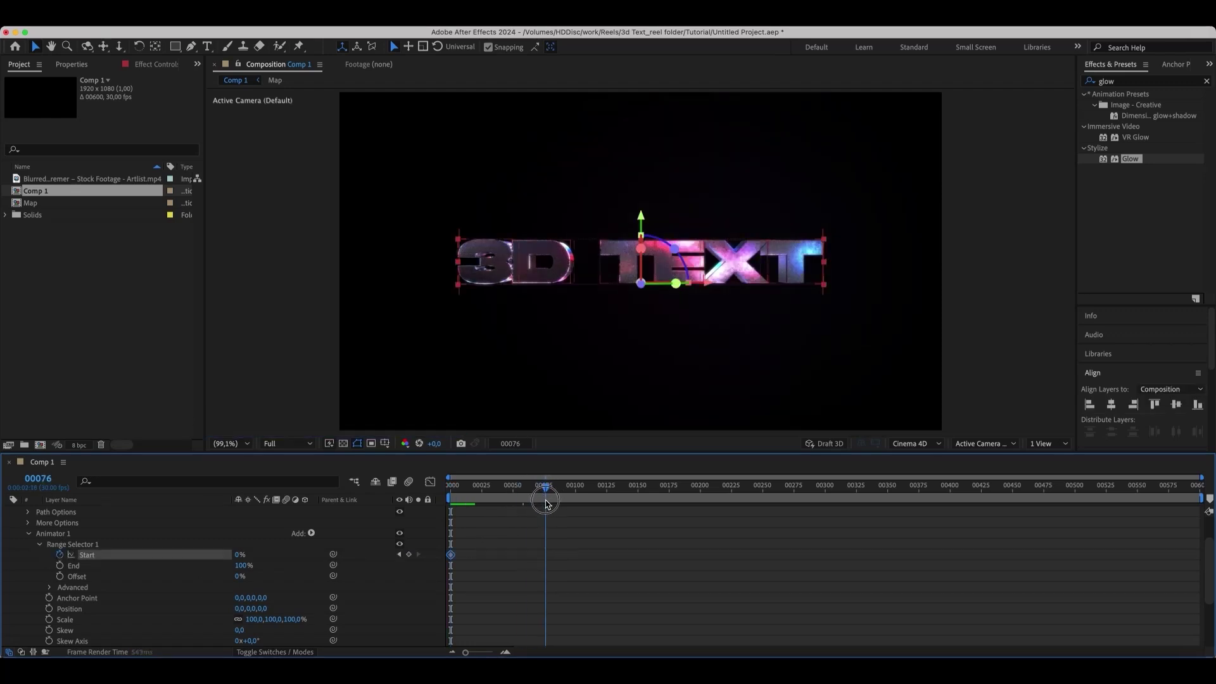
left_click_drag(240, 555, 308, 556)
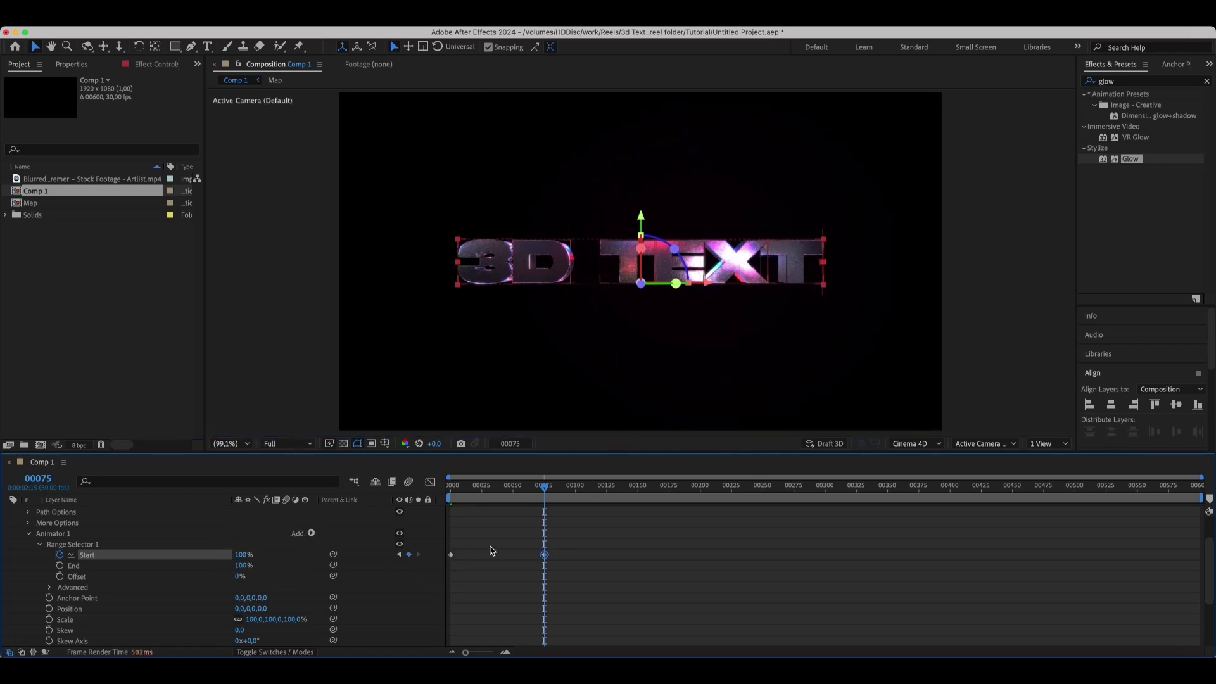
Ease the Start keyframes so the motion is fast early and slow at the end
left_click_drag(559, 540, 411, 570)
left_click_drag(554, 541, 532, 570)
key("shift+F3")
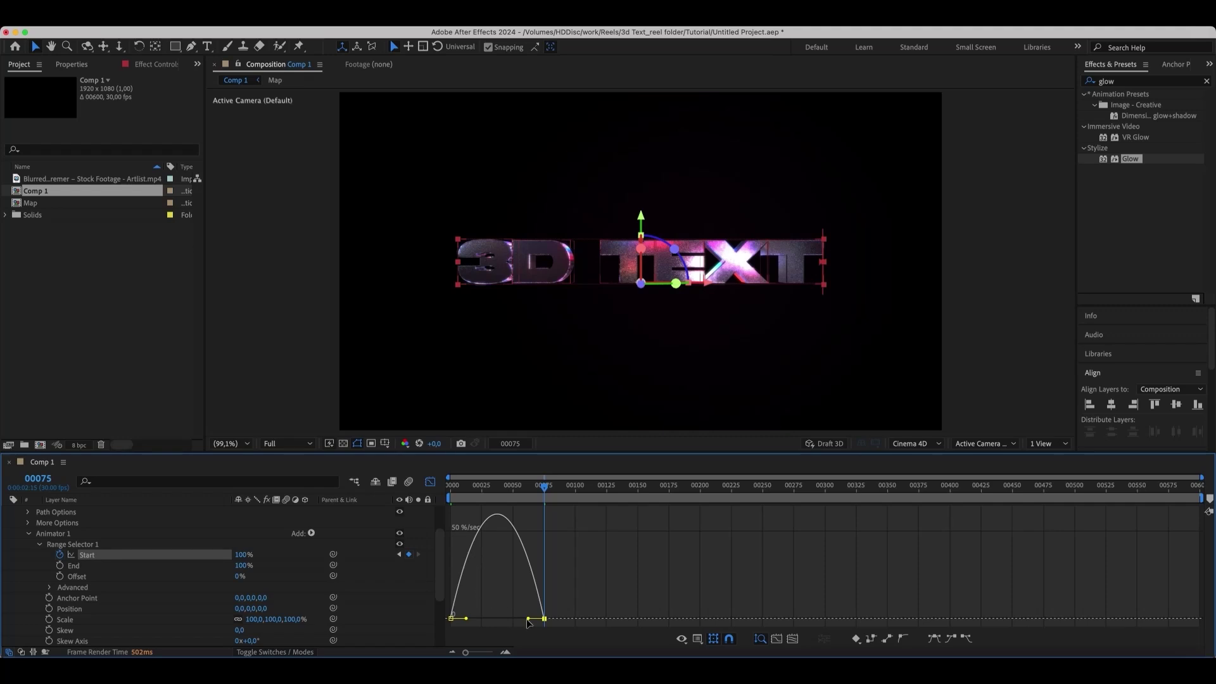
left_click_drag(530, 619, 497, 619)
left_click(468, 493)
left_click(430, 482)
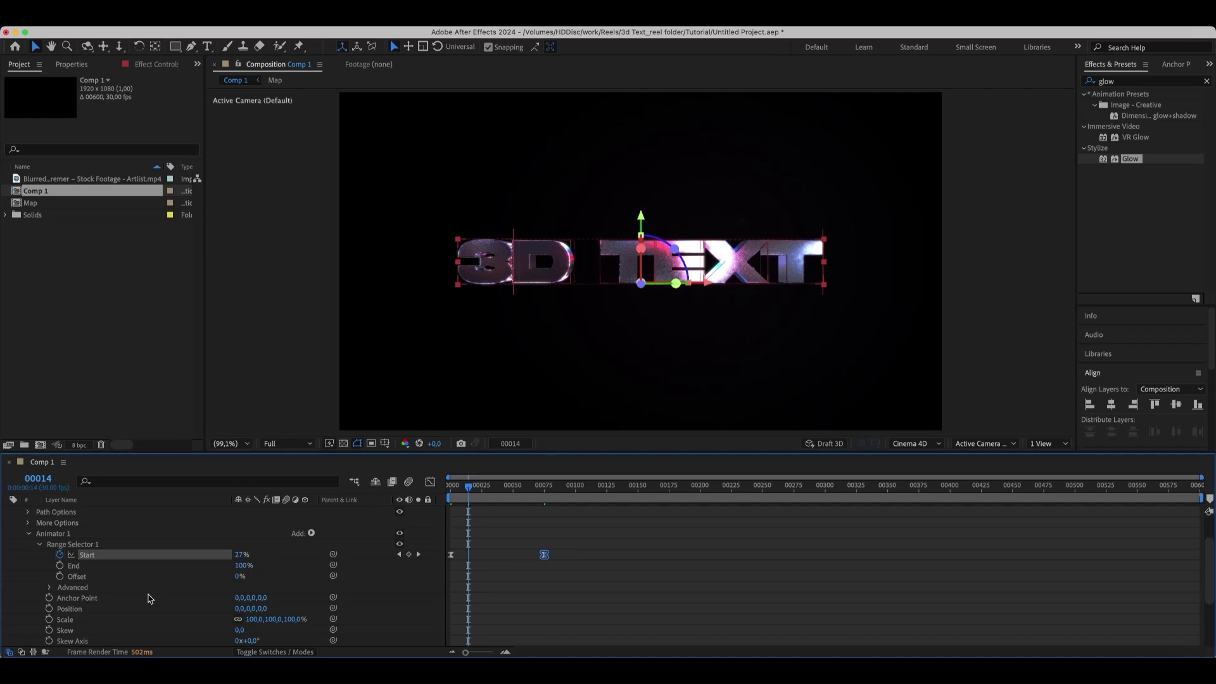
scroll(92, 597, "down", 3)
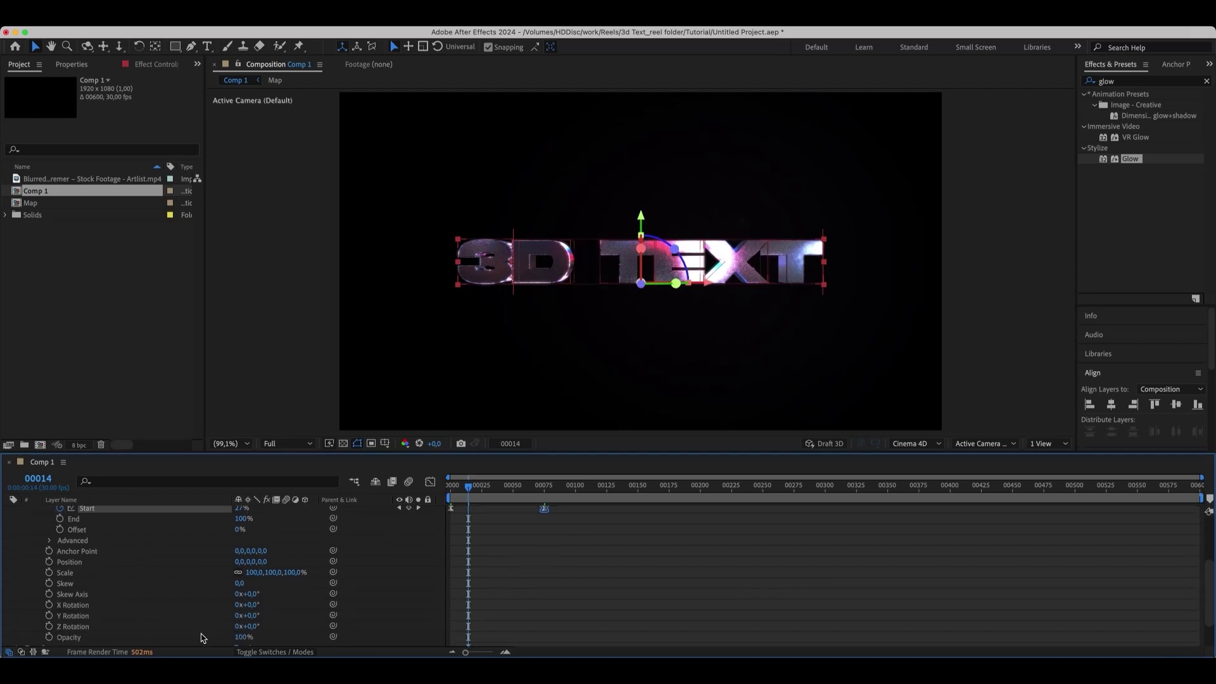
Lower the animator's Opacity to 0% and preview the text animation
left_click_drag(239, 638, 201, 638)
left_click(155, 643)
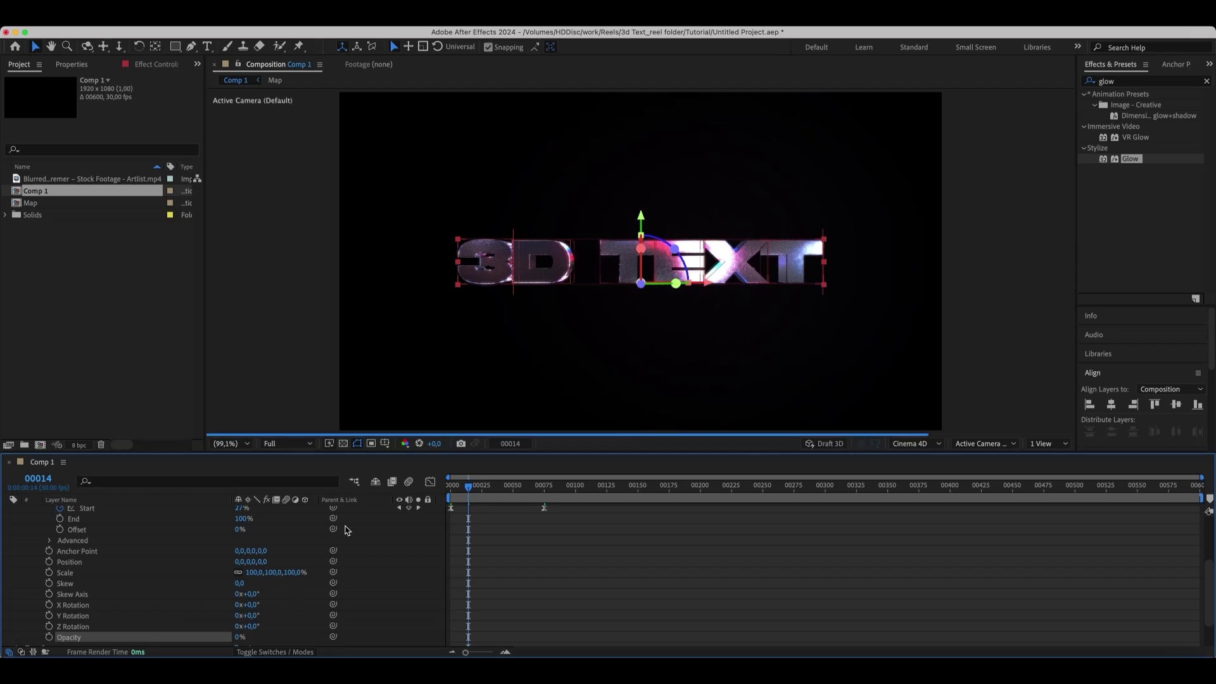
key("Home")
key("space")
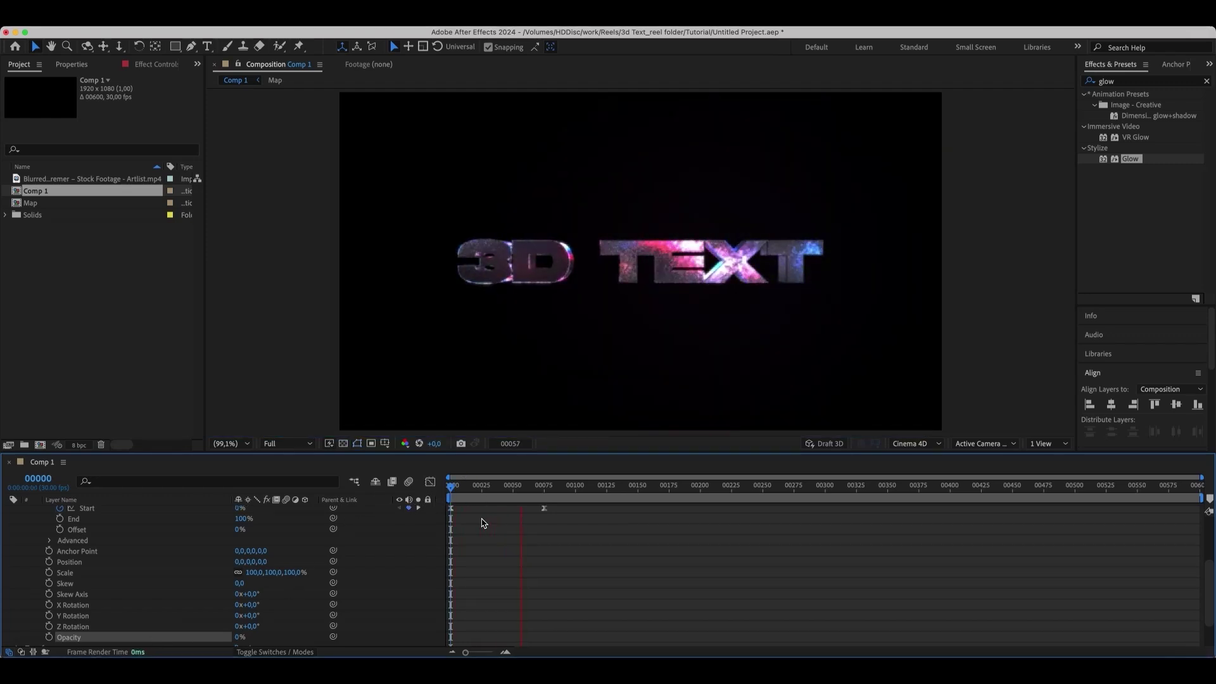
key("space")
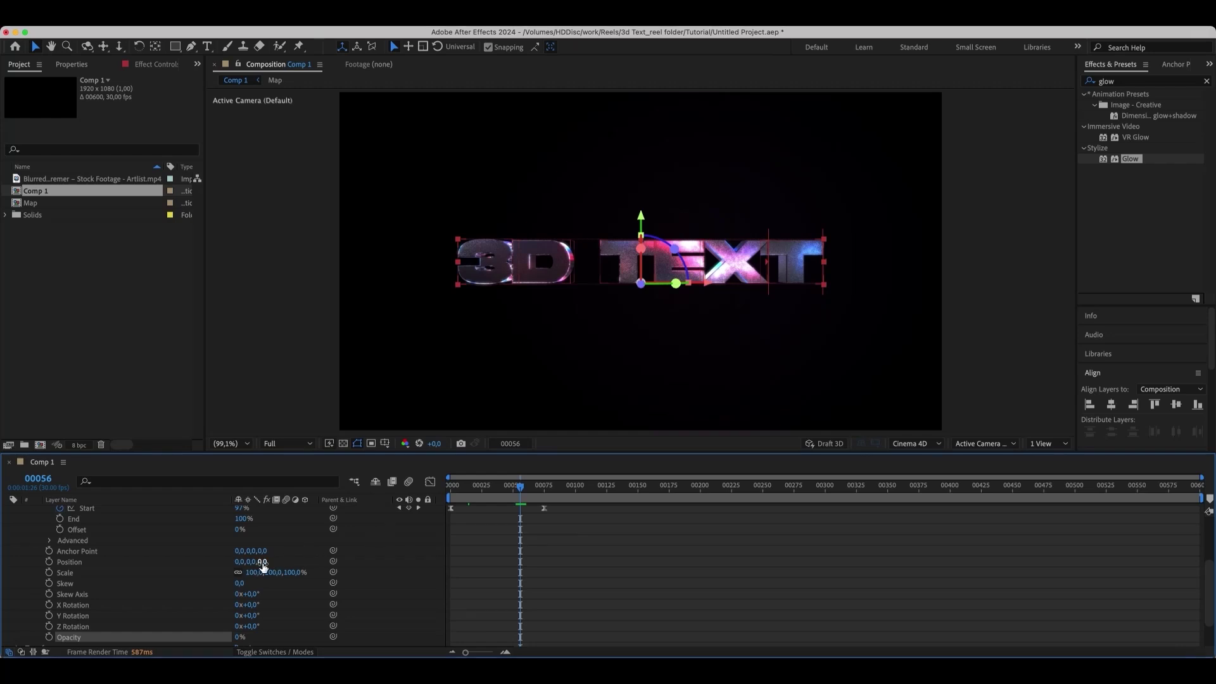
Set the animator's Position Z to -800 and preview from the start
left_click(263, 563)
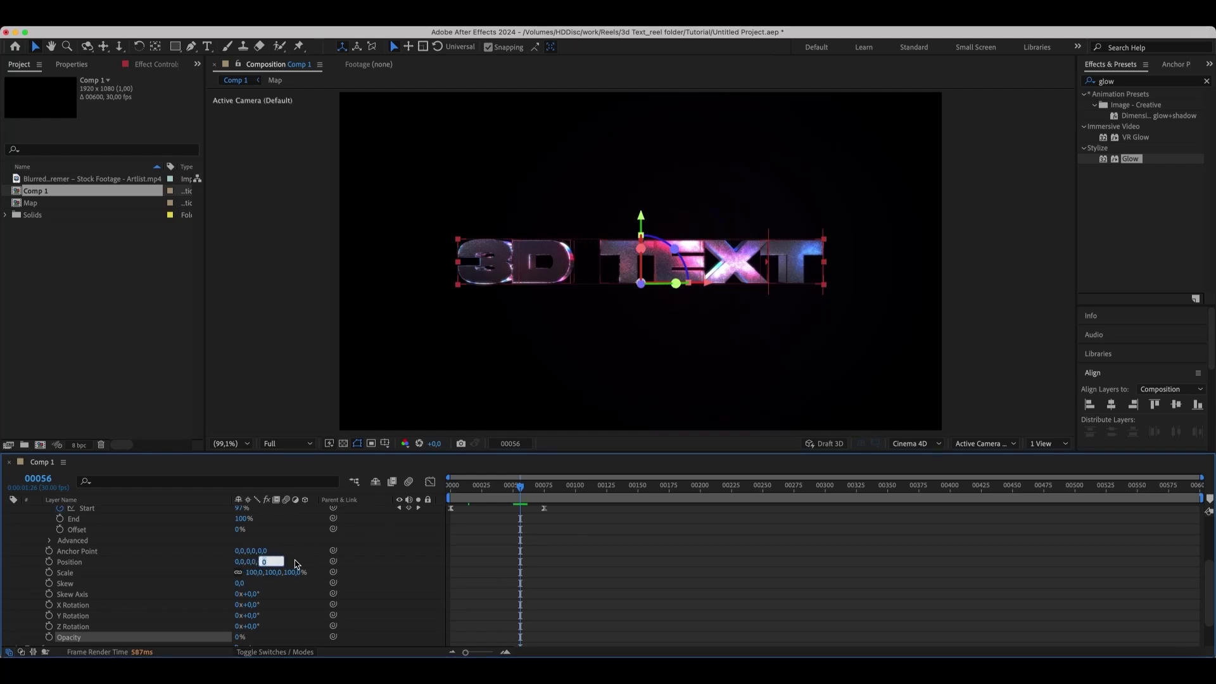
key("Return")
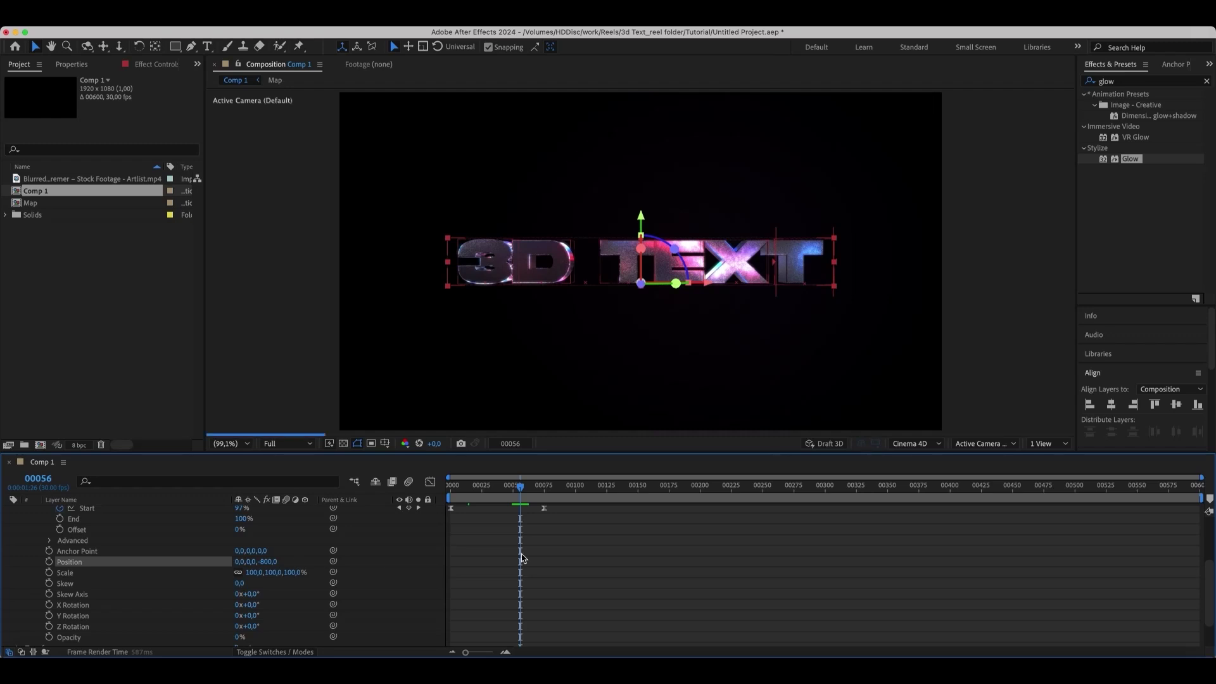
key("space")
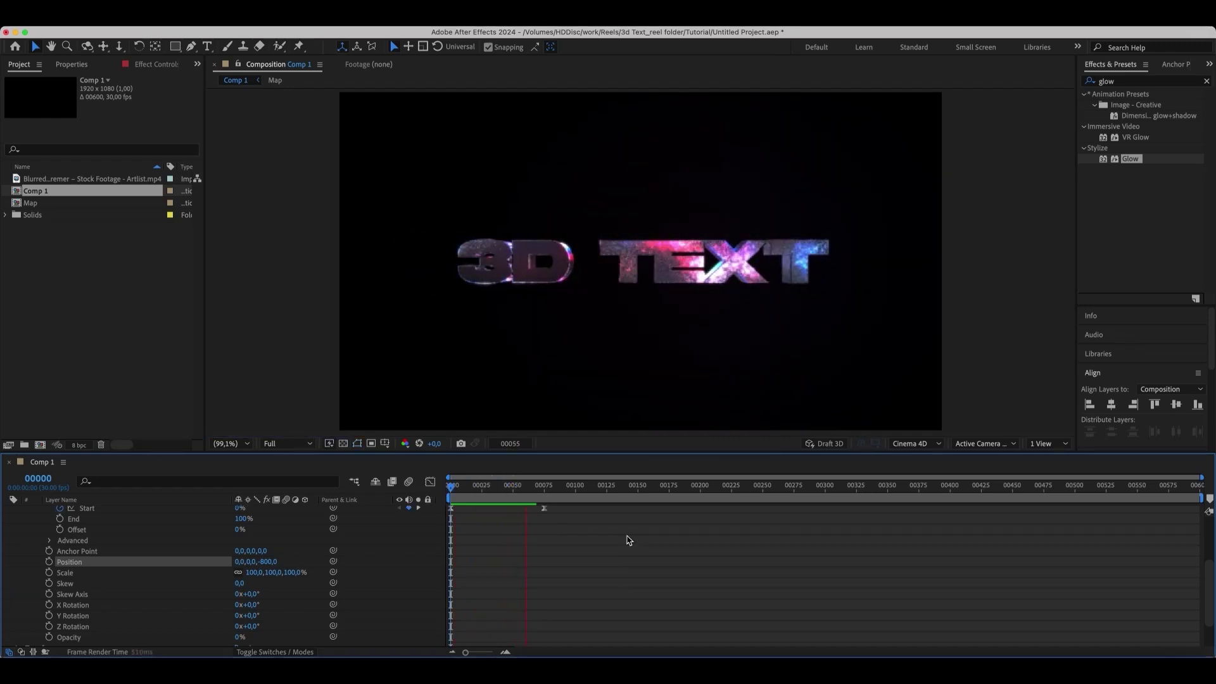
Add a Null Object layer and place it below the Glow layer
right_click(74, 563)
mouse_move(117, 492)
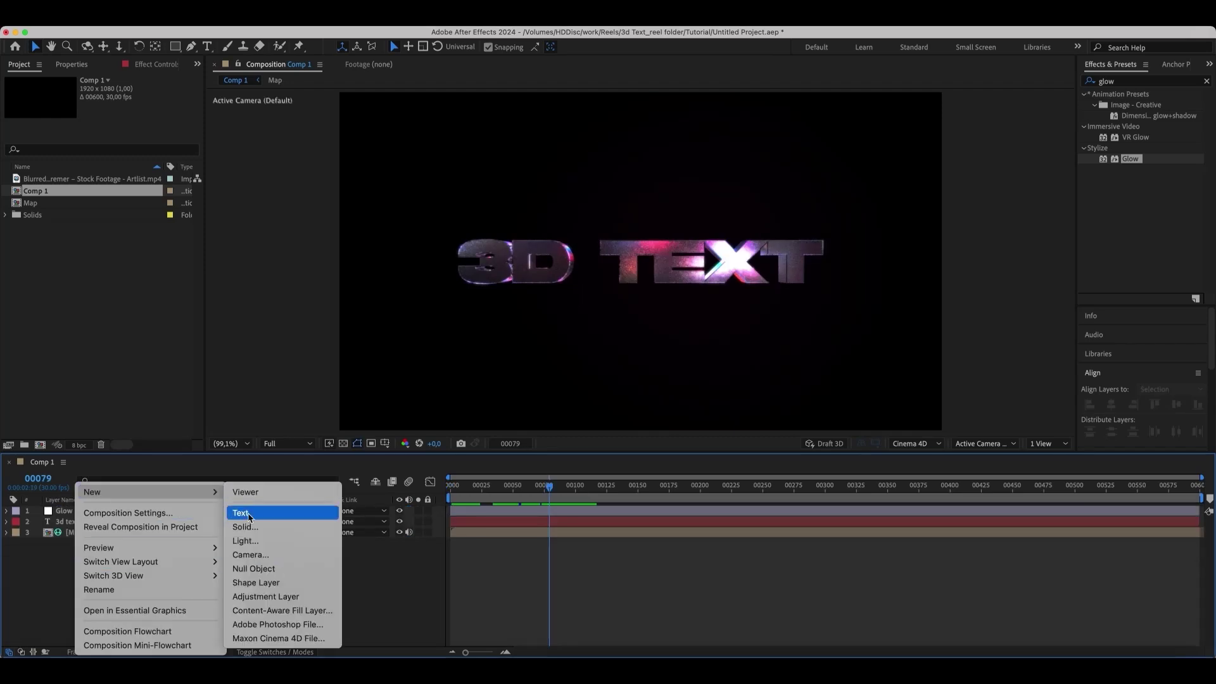
left_click(254, 570)
left_click_drag(107, 514, 108, 530)
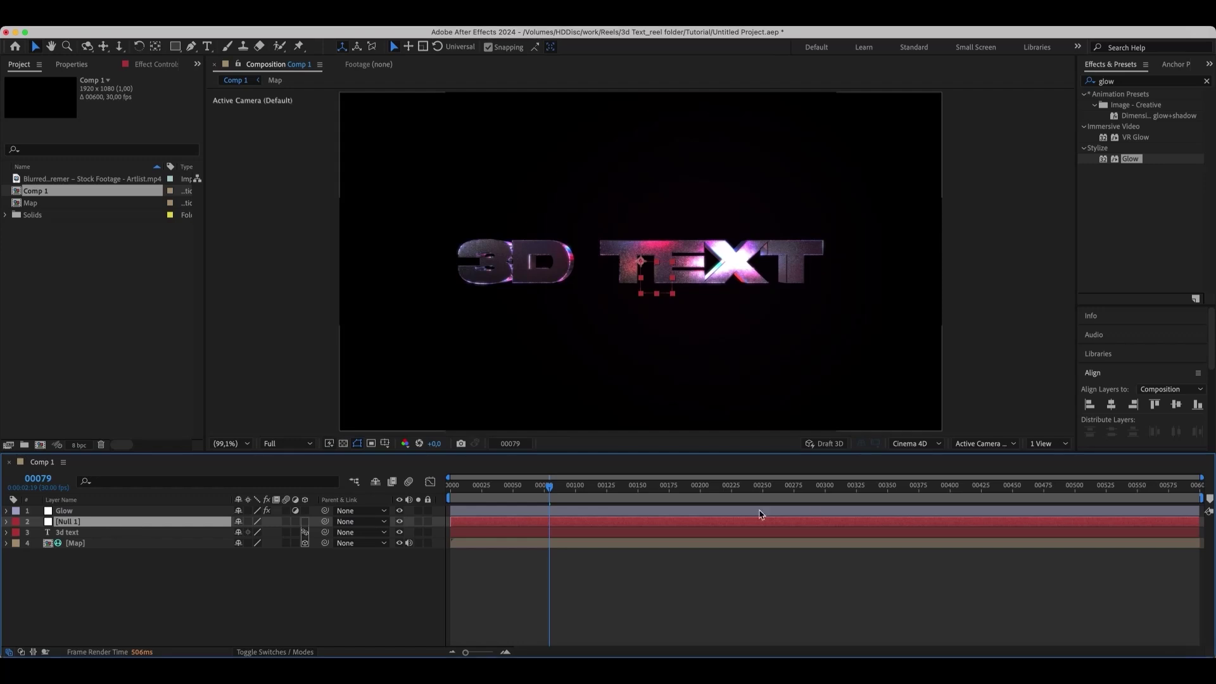
In a 4 Views layout, make Null 1 3D at Z 277 and parent 3d text to it
left_click(1048, 443)
left_click(1052, 485)
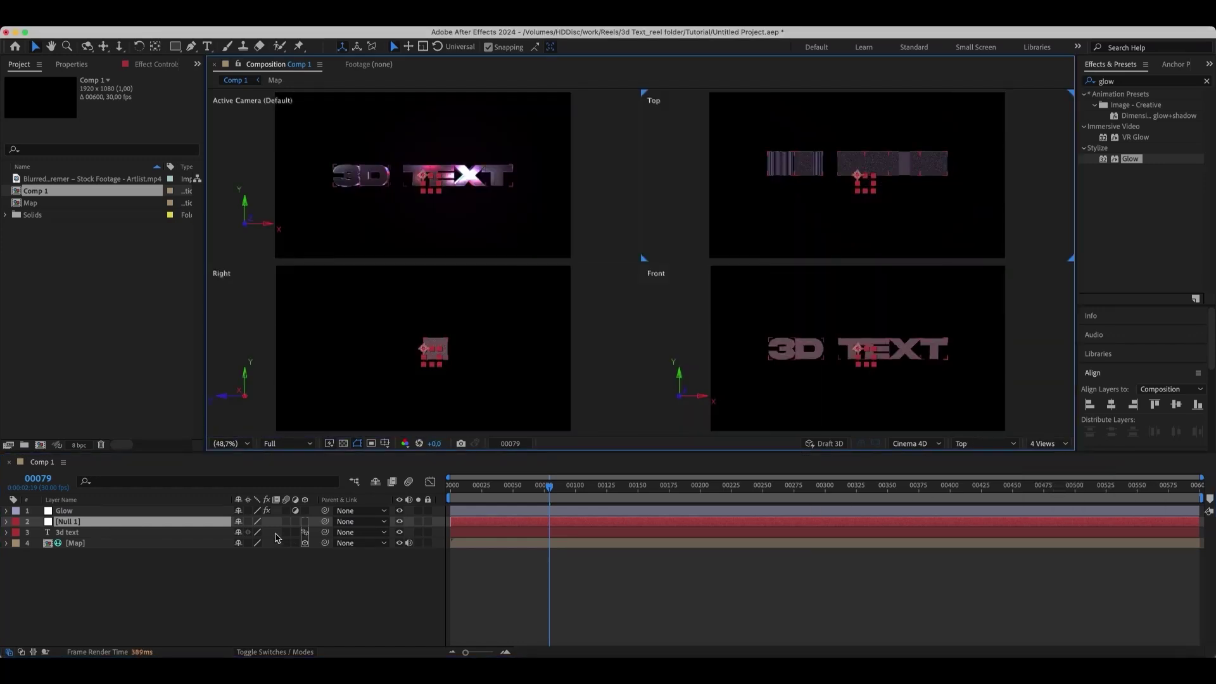
key("p")
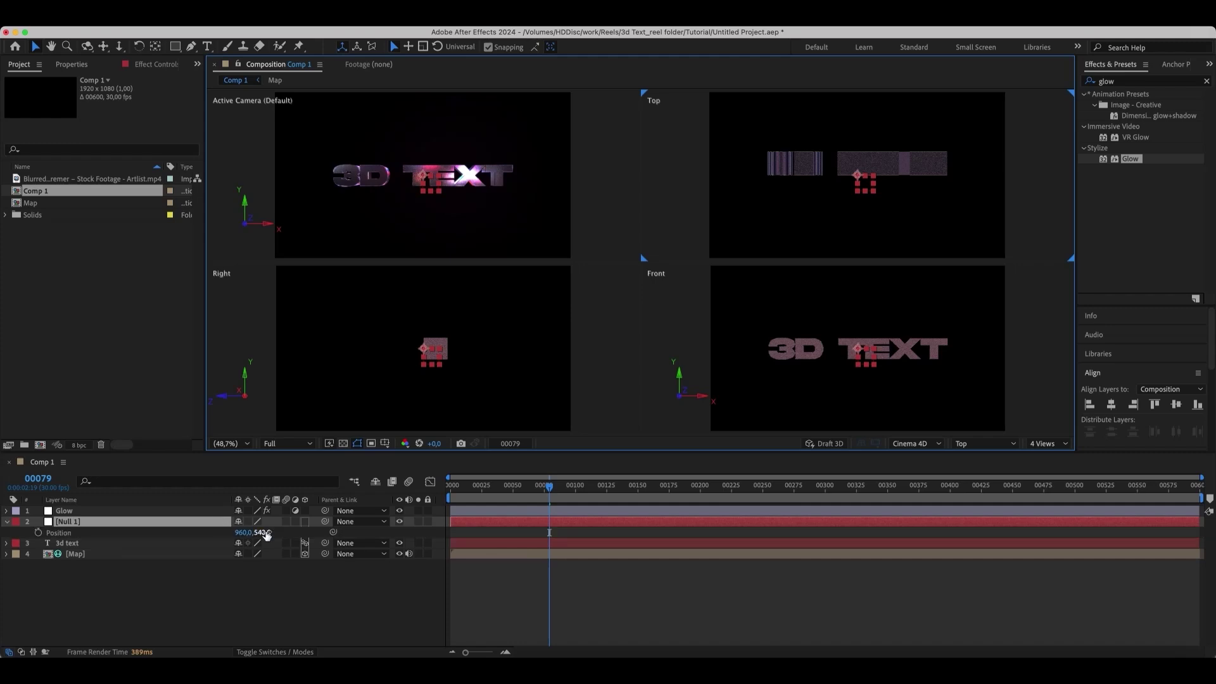
left_click(304, 523)
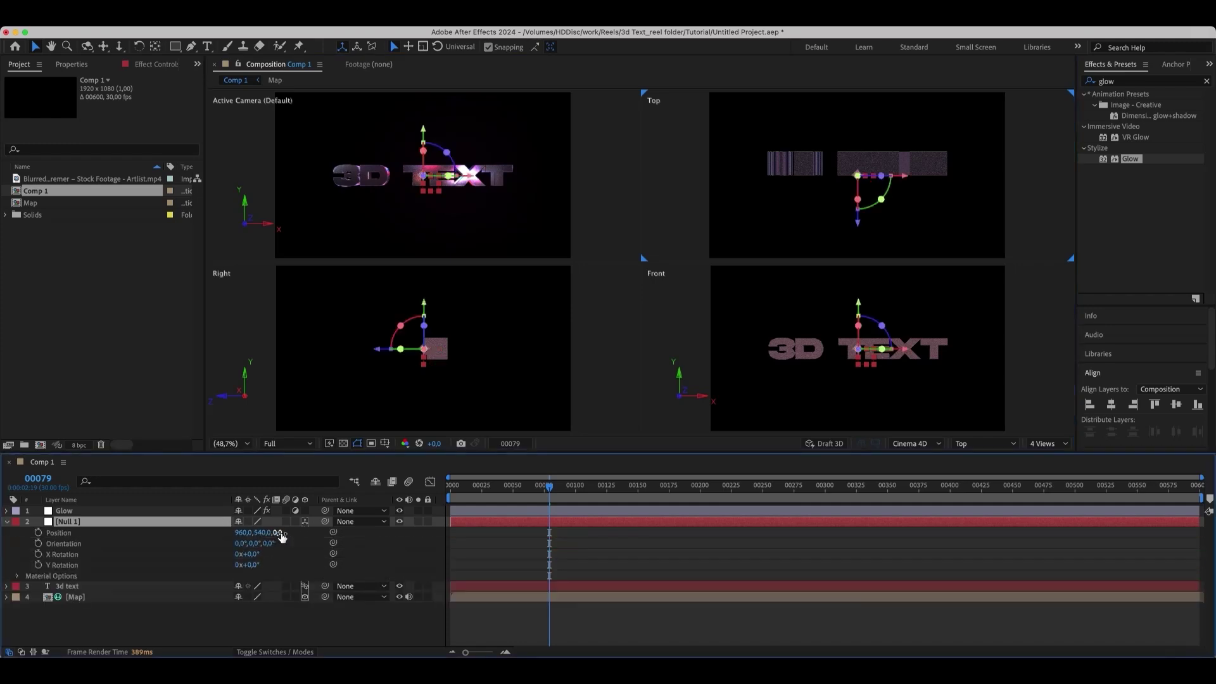
left_click_drag(281, 535, 454, 531)
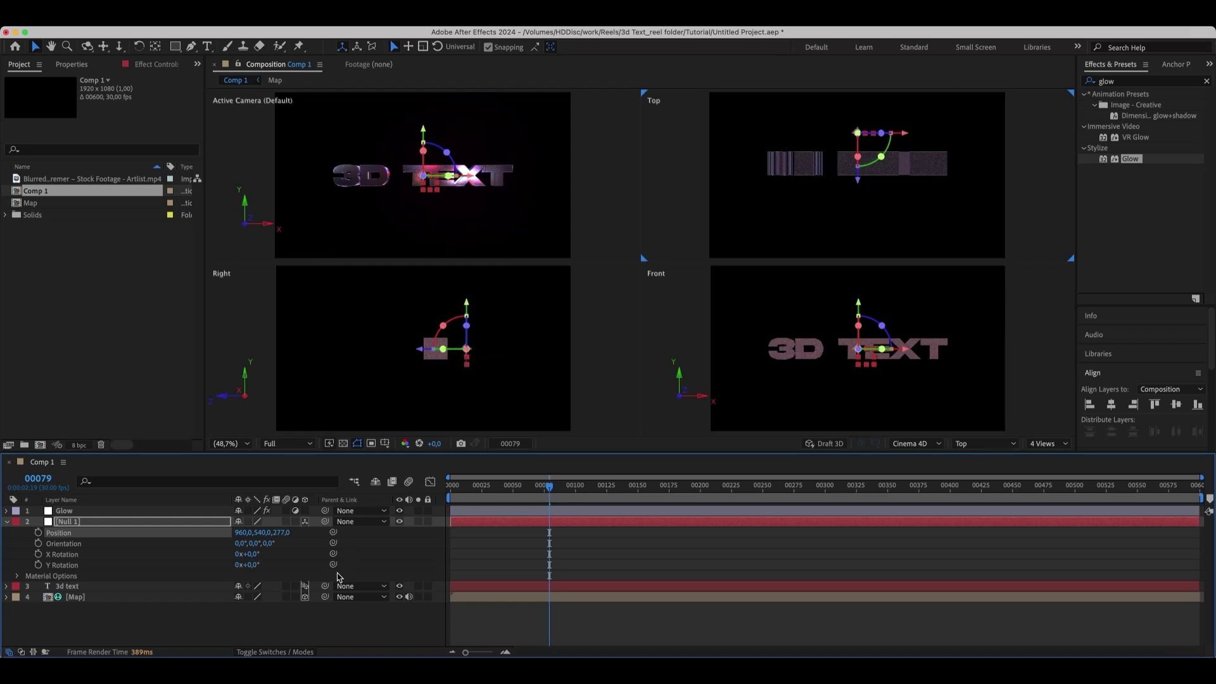
left_click_drag(325, 587, 164, 527)
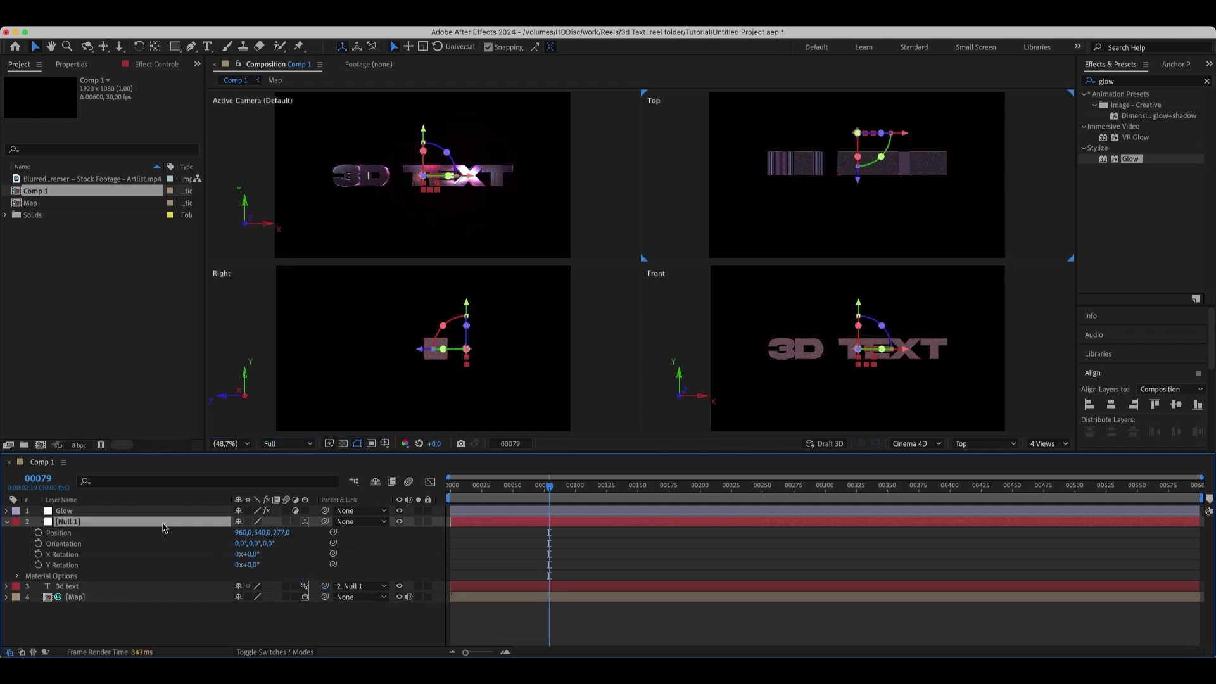
Switch the viewer to 1 View and keyframe Null 1's Z Position at -200 on frame 0
left_click(1047, 443)
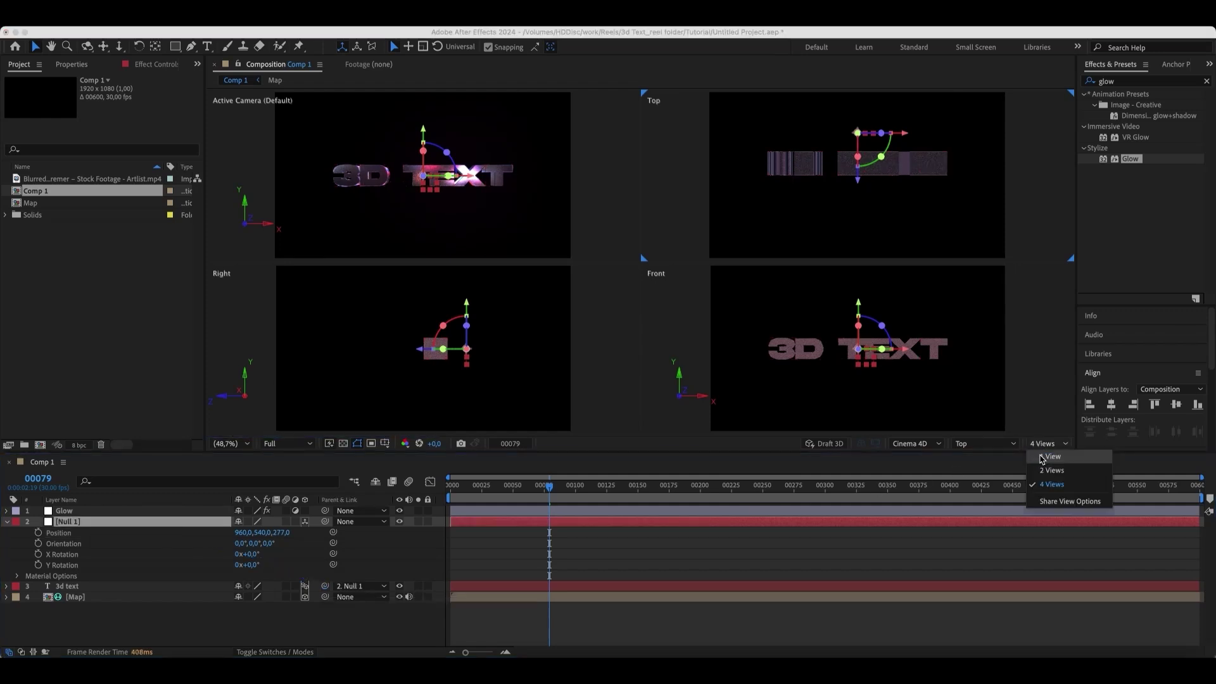
left_click(1040, 460)
left_click_drag(550, 488, 451, 487)
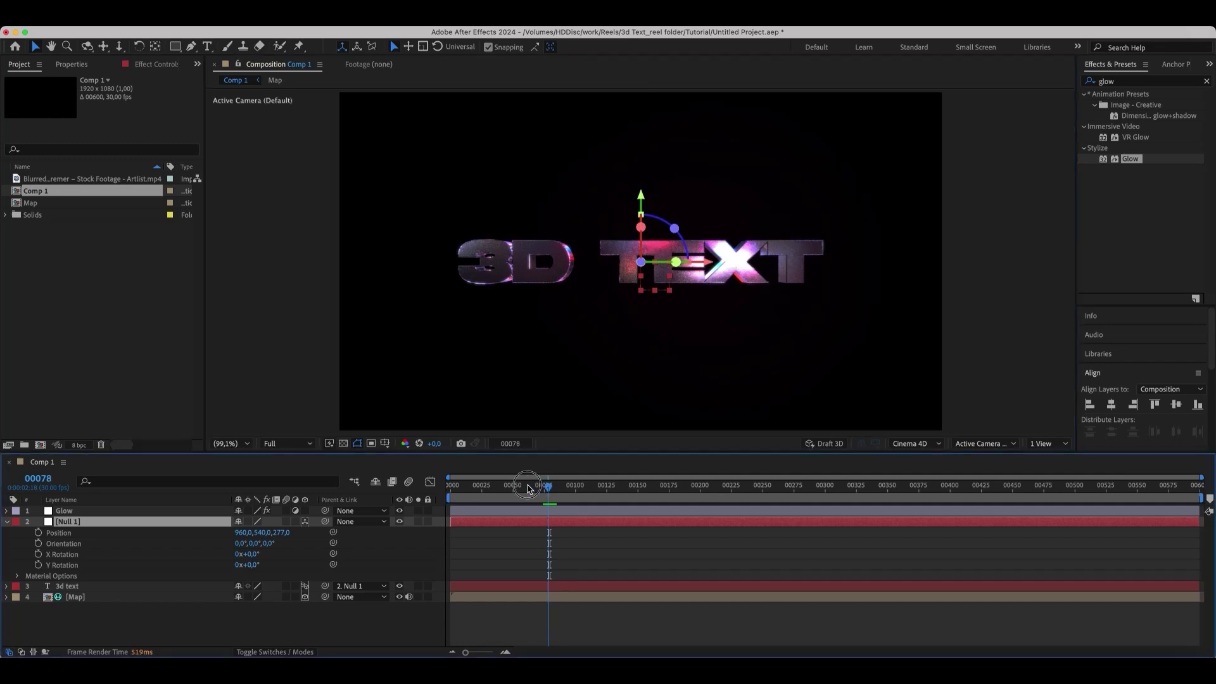
left_click(281, 533)
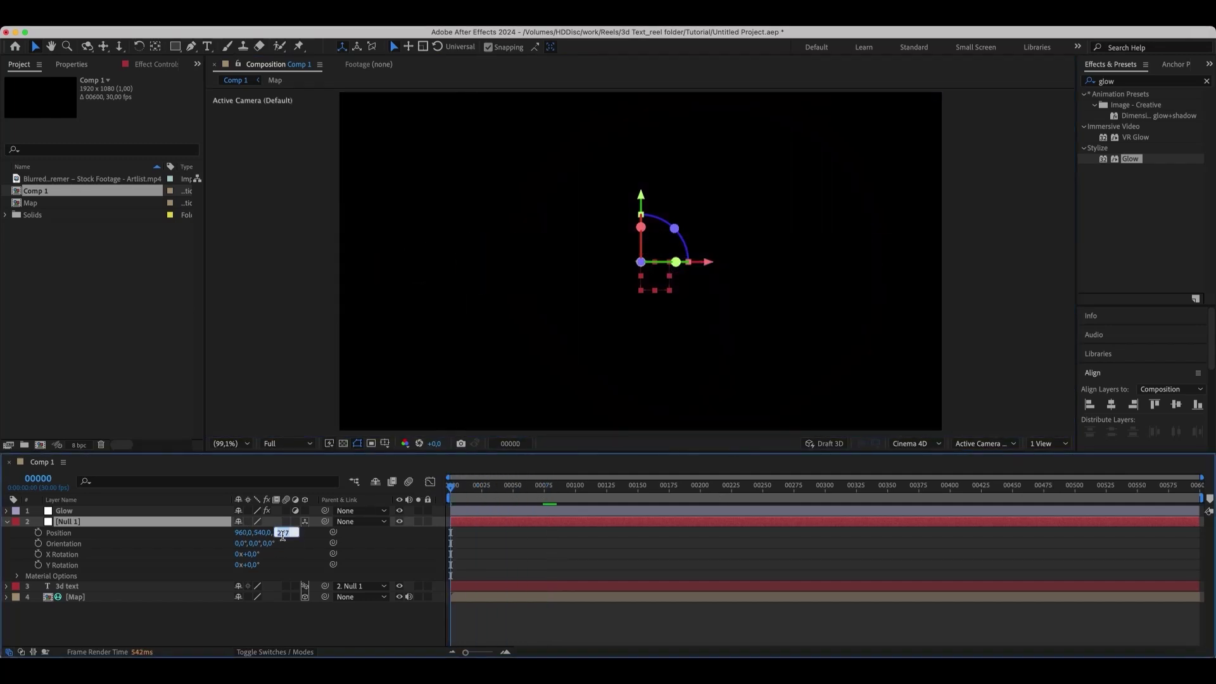
type("-200")
key("Return")
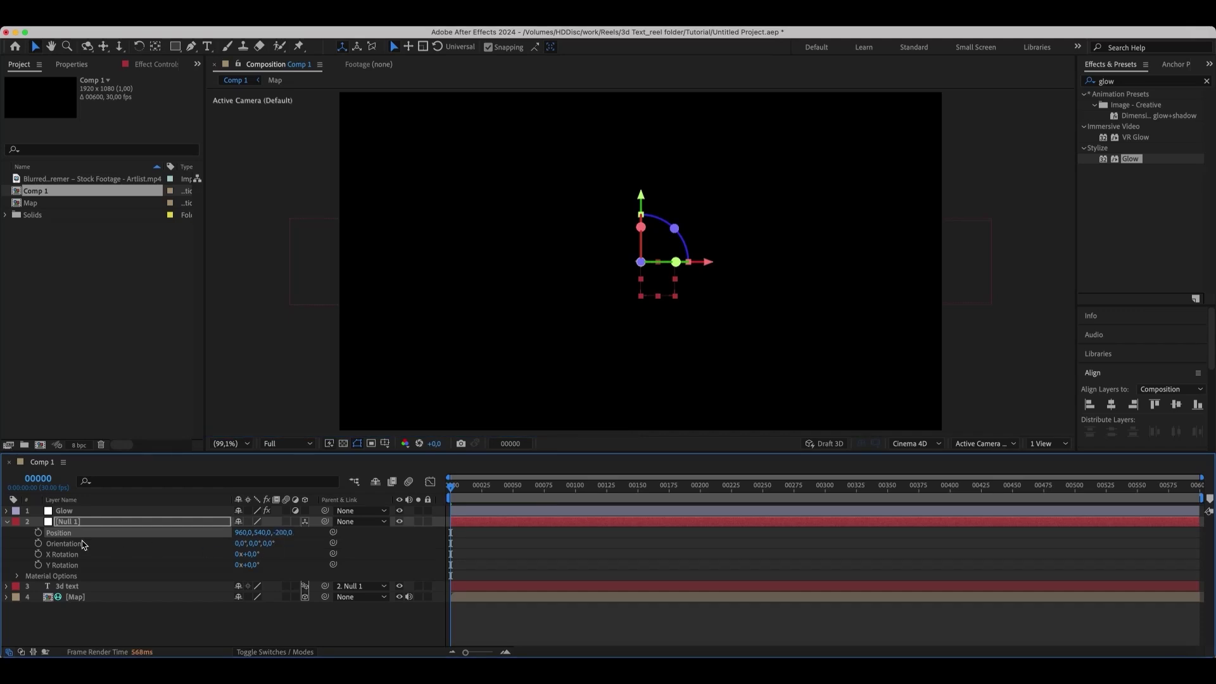
left_click(38, 533)
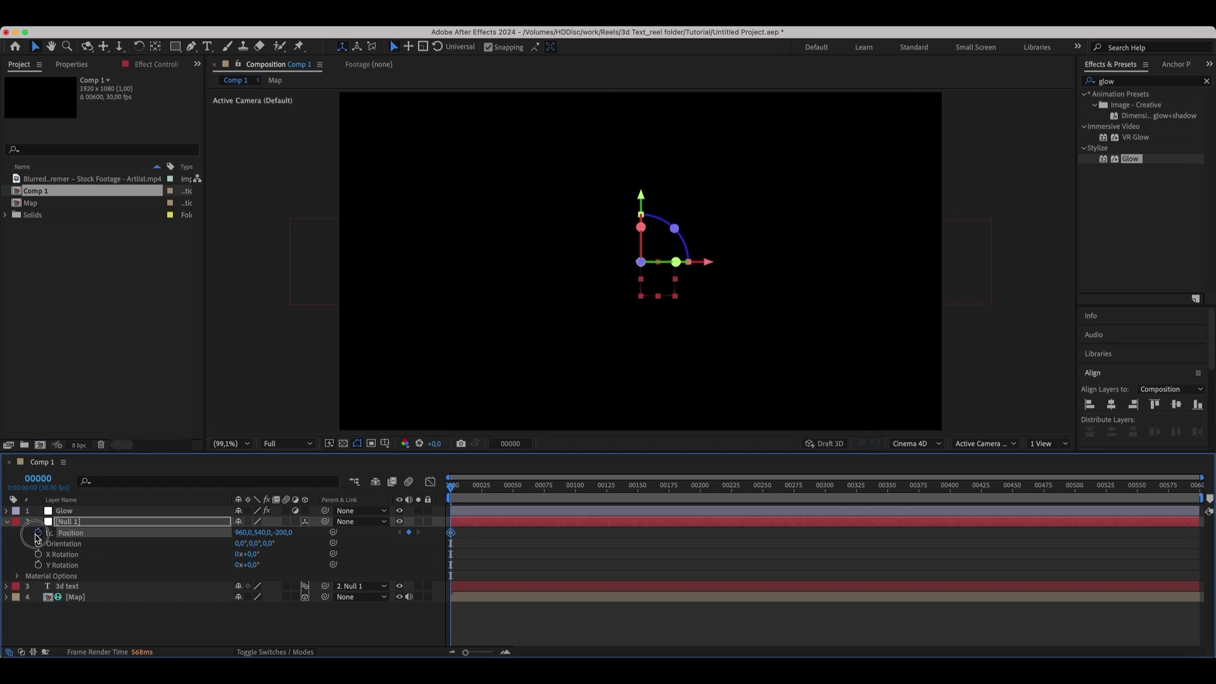
Keyframe the null's Z Position at 280 on frame 125
left_click(605, 496)
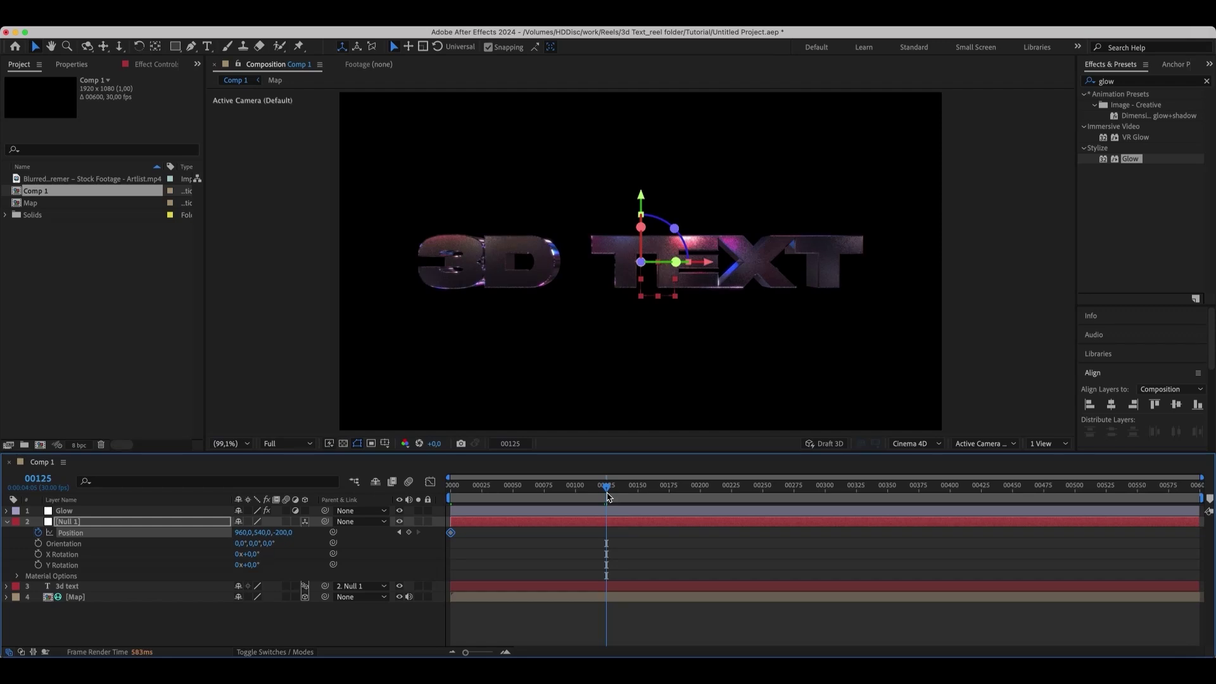
left_click(285, 535)
key("Return")
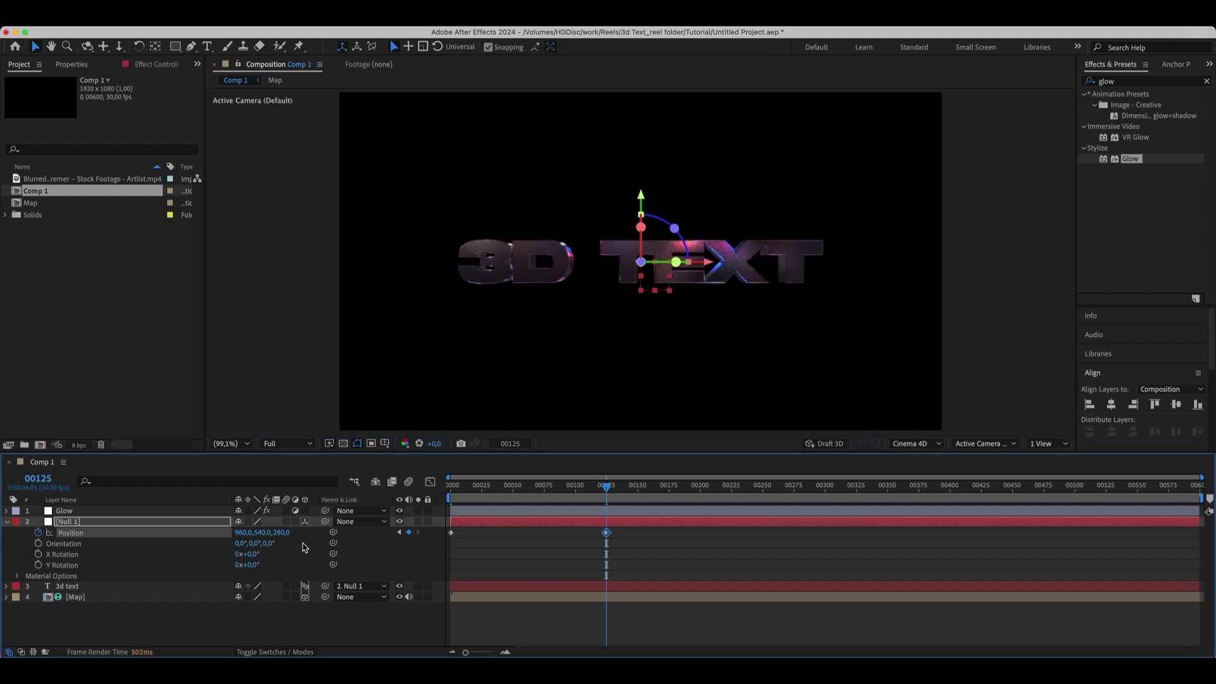
Reshape the Position speed curve in the Graph Editor into a sharp early peak
left_click_drag(628, 529, 441, 543)
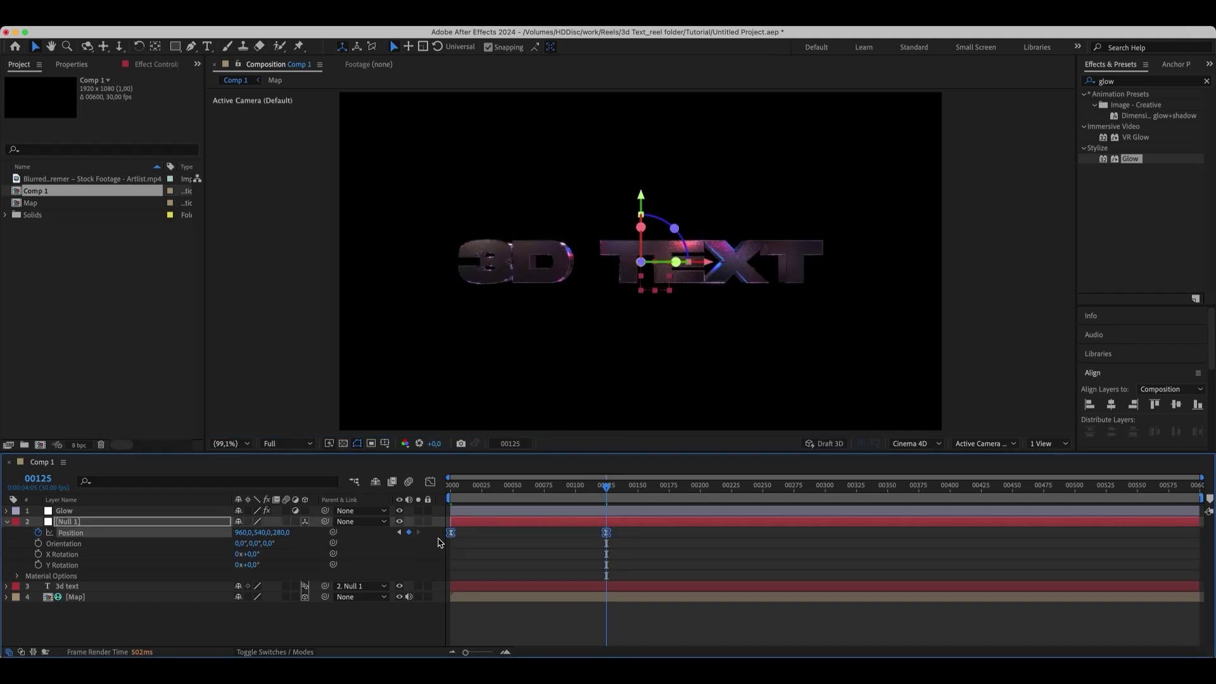
left_click(618, 545)
left_click(607, 533)
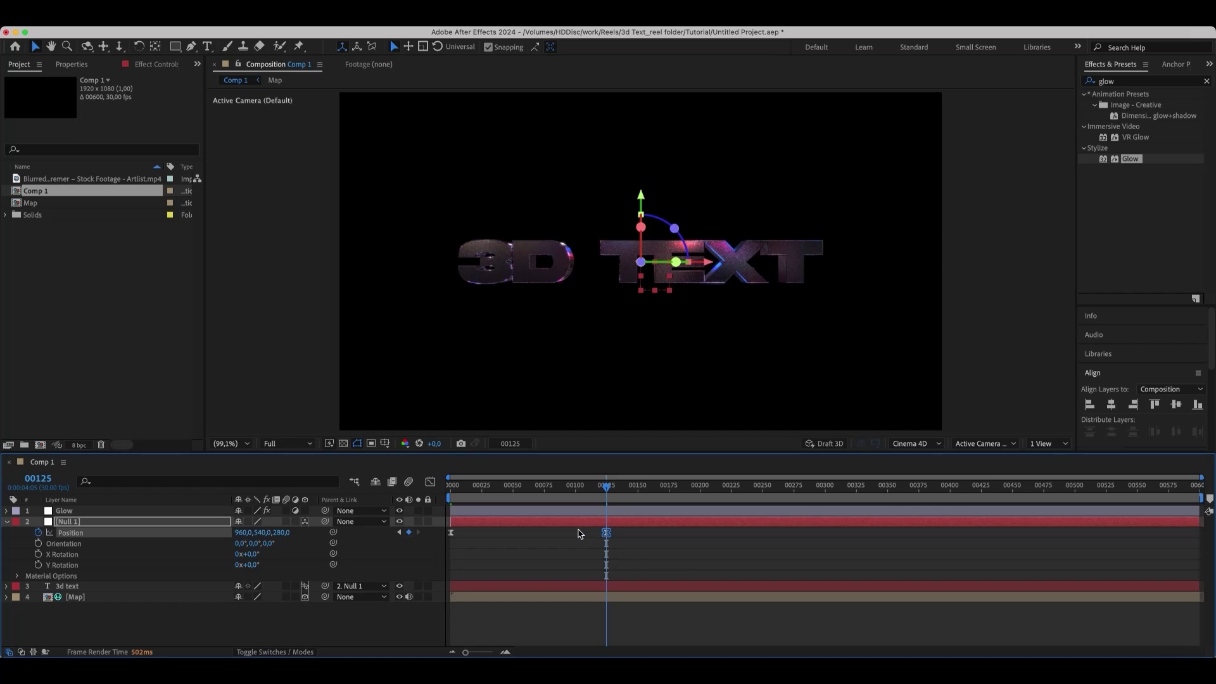
left_click(431, 483)
left_click_drag(578, 619, 528, 619)
left_click_drag(480, 492, 469, 498)
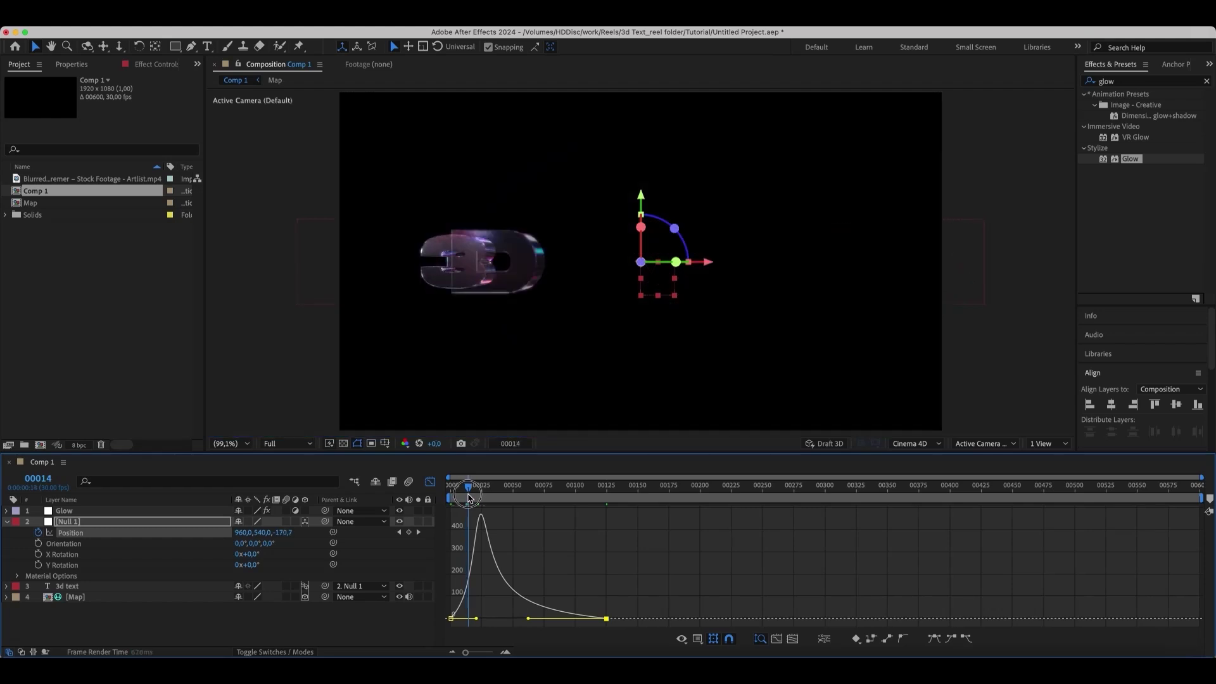
left_click_drag(480, 624, 466, 625)
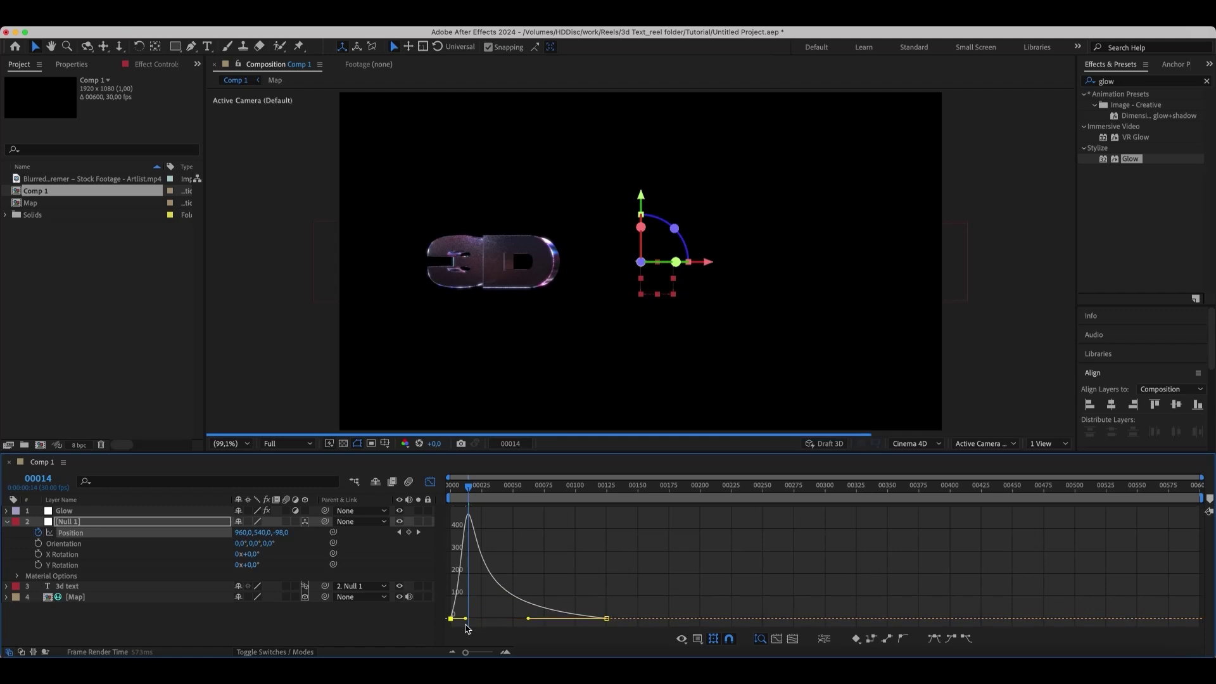
Review the speed curves of the null Position and text Start keyframes, then return to frame 0
left_click(431, 482)
left_click(487, 589)
key("u")
left_click_drag(612, 532, 450, 614)
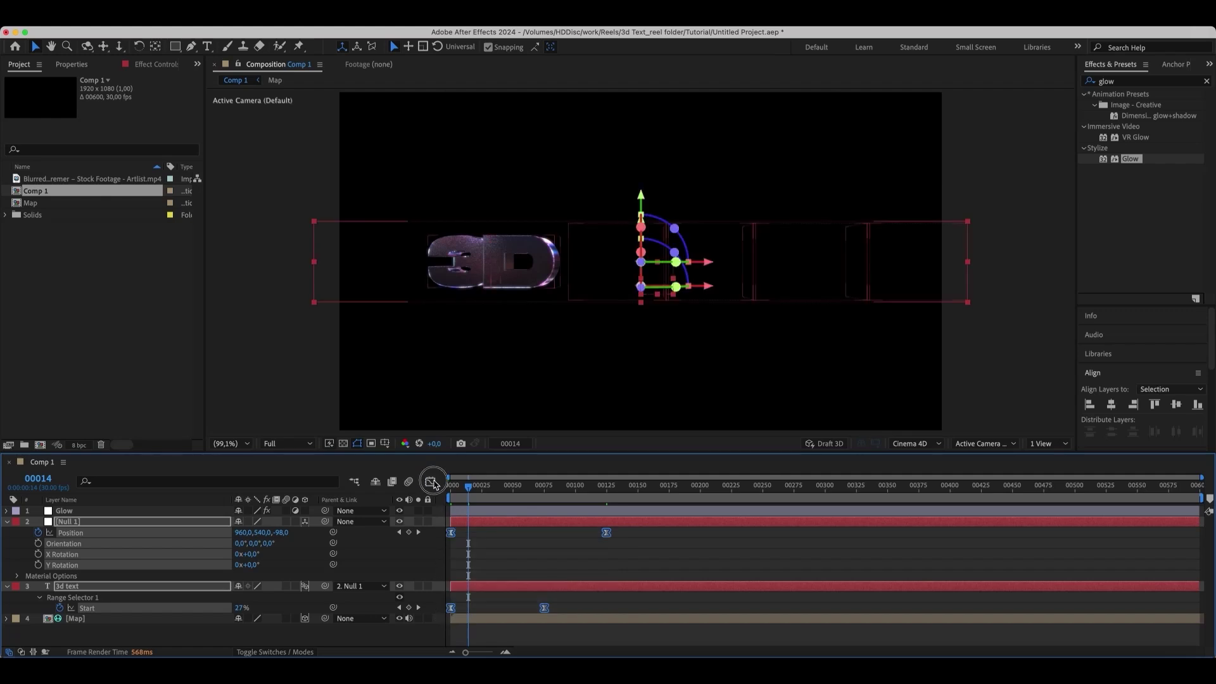
left_click(430, 482)
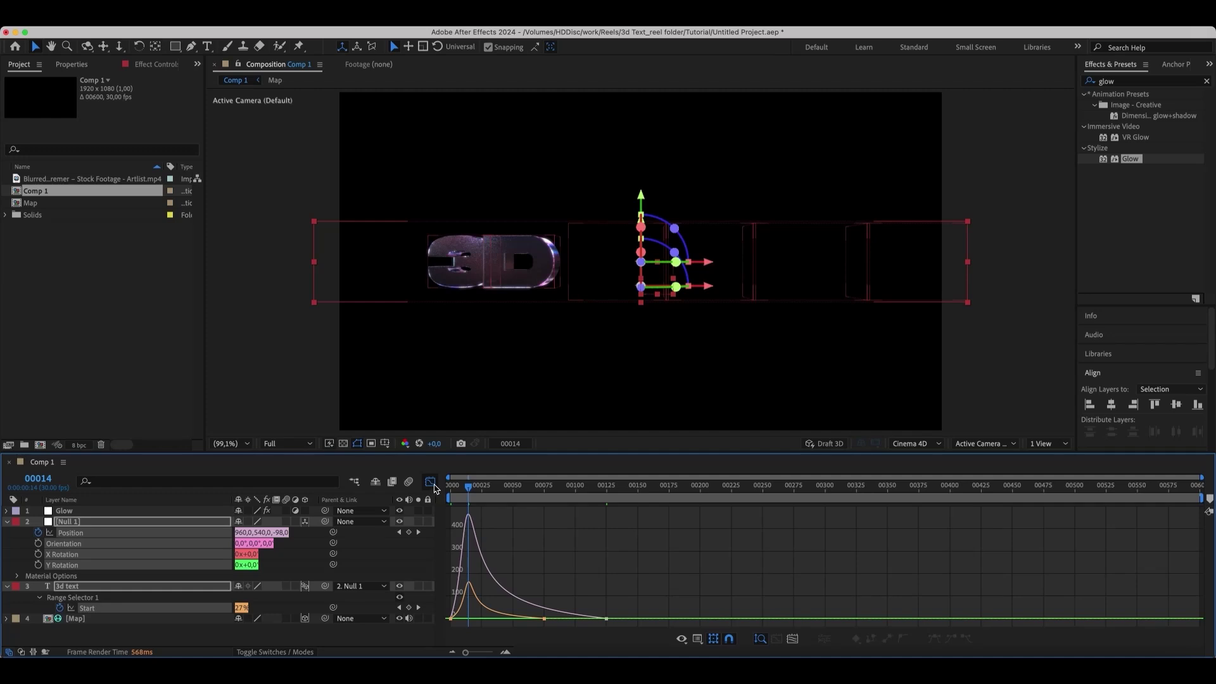
left_click(430, 482)
key("F2")
left_click_drag(474, 494, 452, 494)
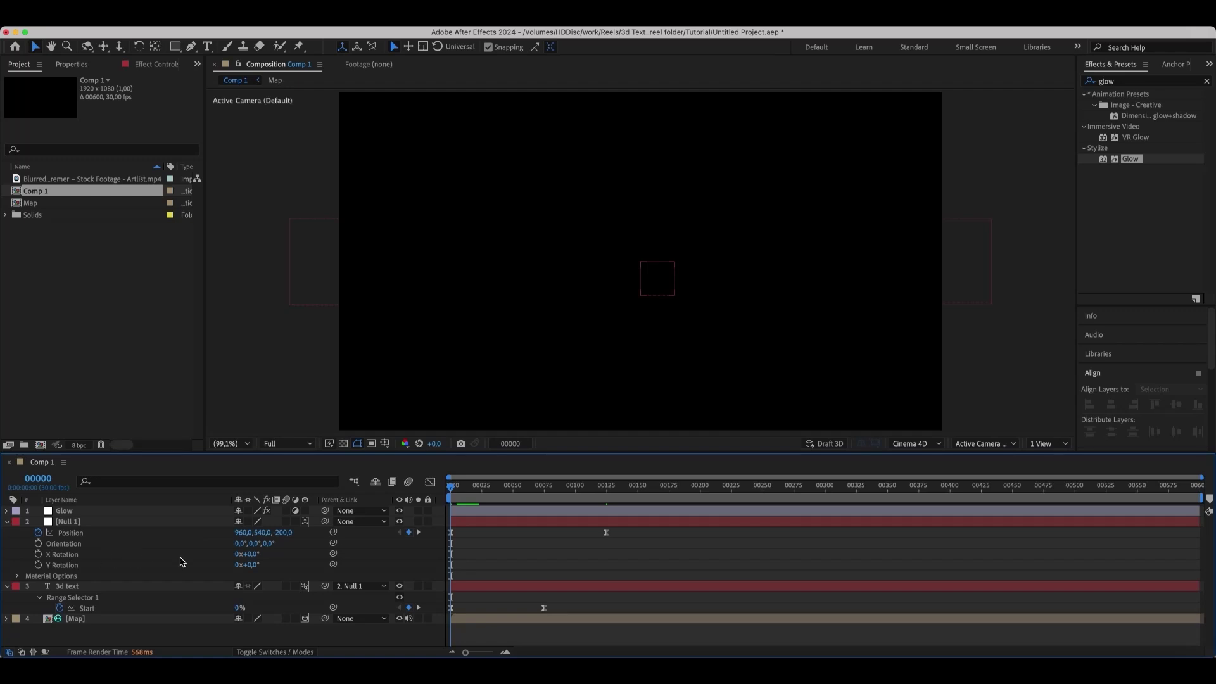
Keyframe Null 1's X Rotation from -12° at frame 0 to 0° at frame 75
left_click_drag(250, 556, 249, 558)
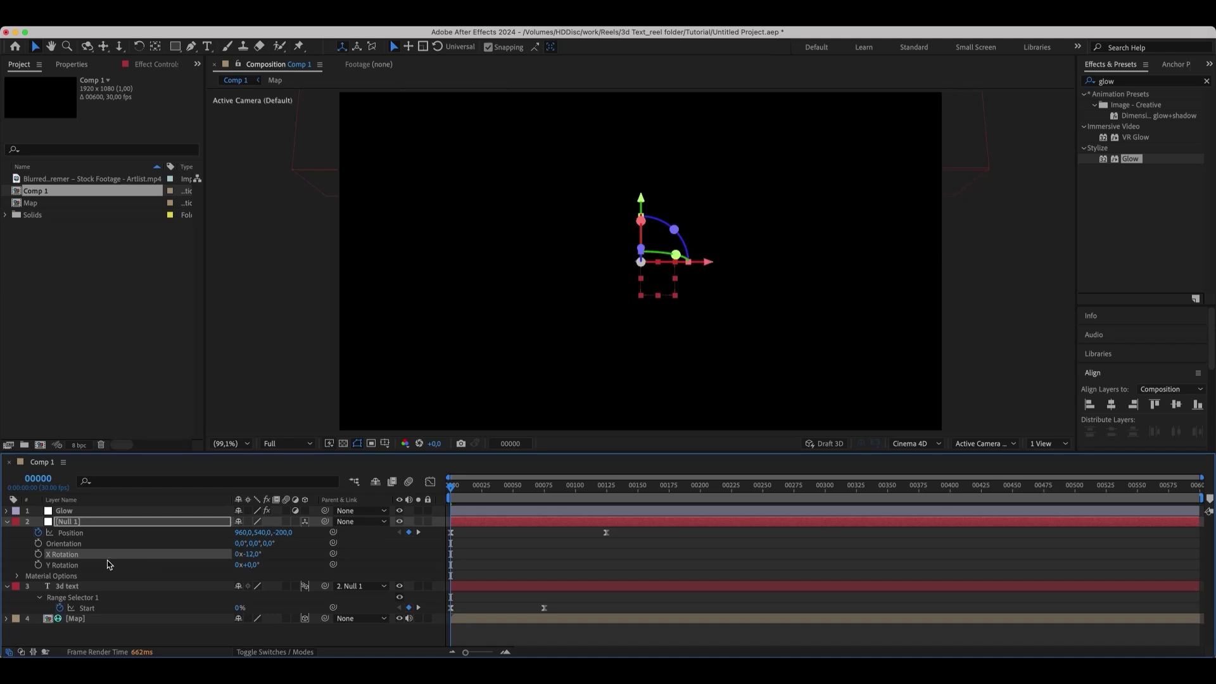
left_click(39, 555)
left_click_drag(514, 488, 547, 503)
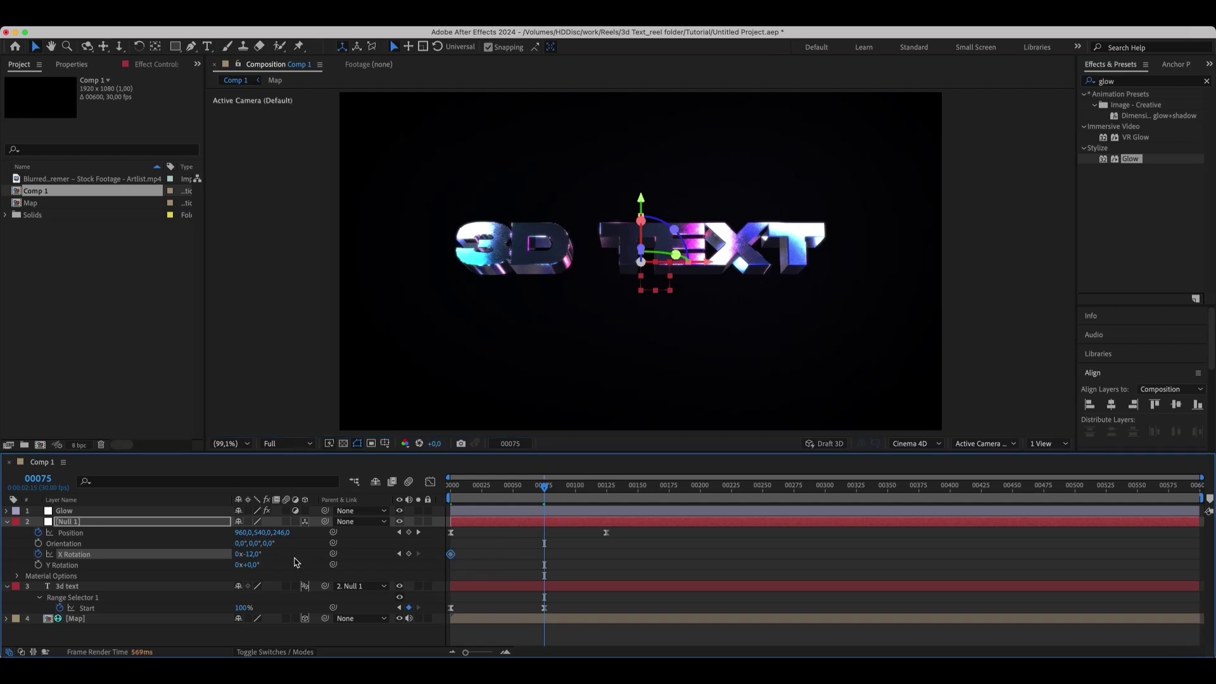
left_click(251, 555)
type("0")
key("Return")
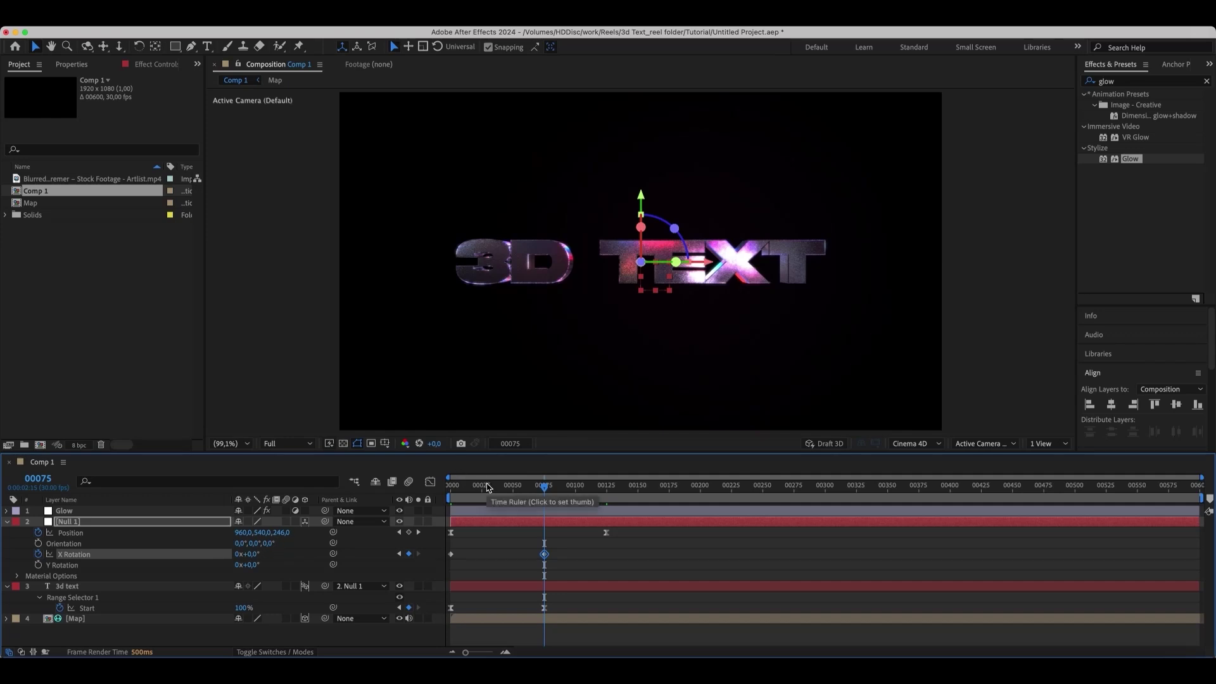
left_click_drag(488, 486, 451, 486)
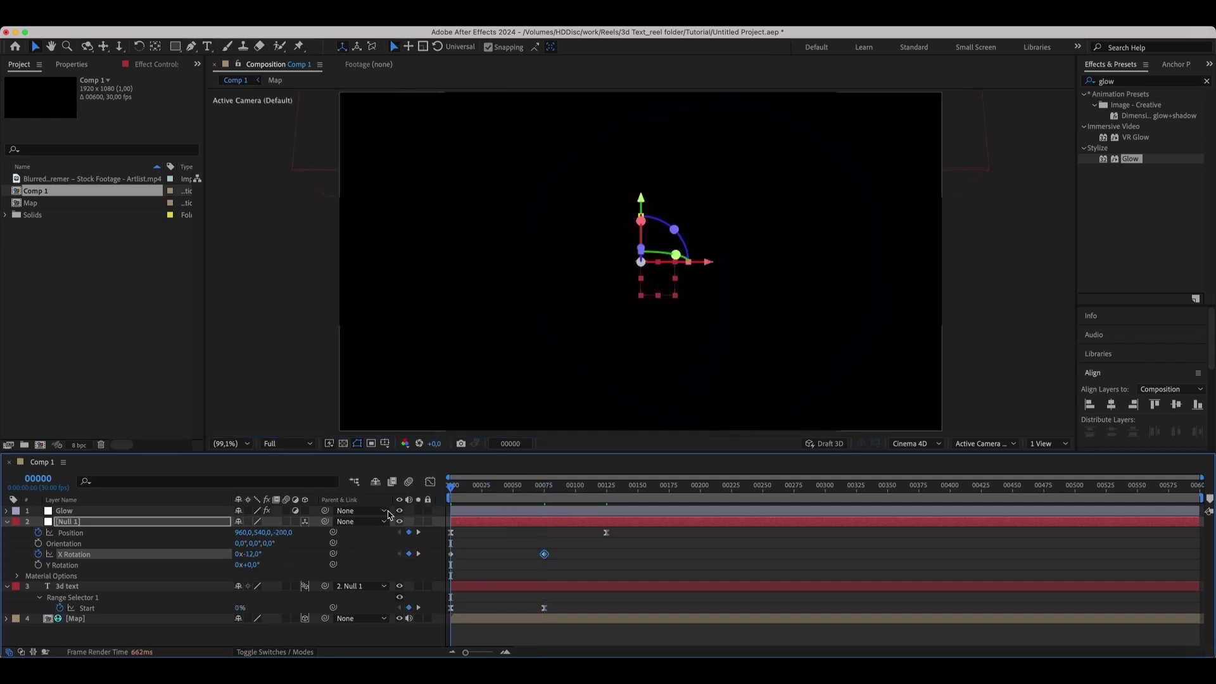
Keyframe the null's Y Rotation from -27° at frame 0 to 0° at frame 75
left_click(251, 566)
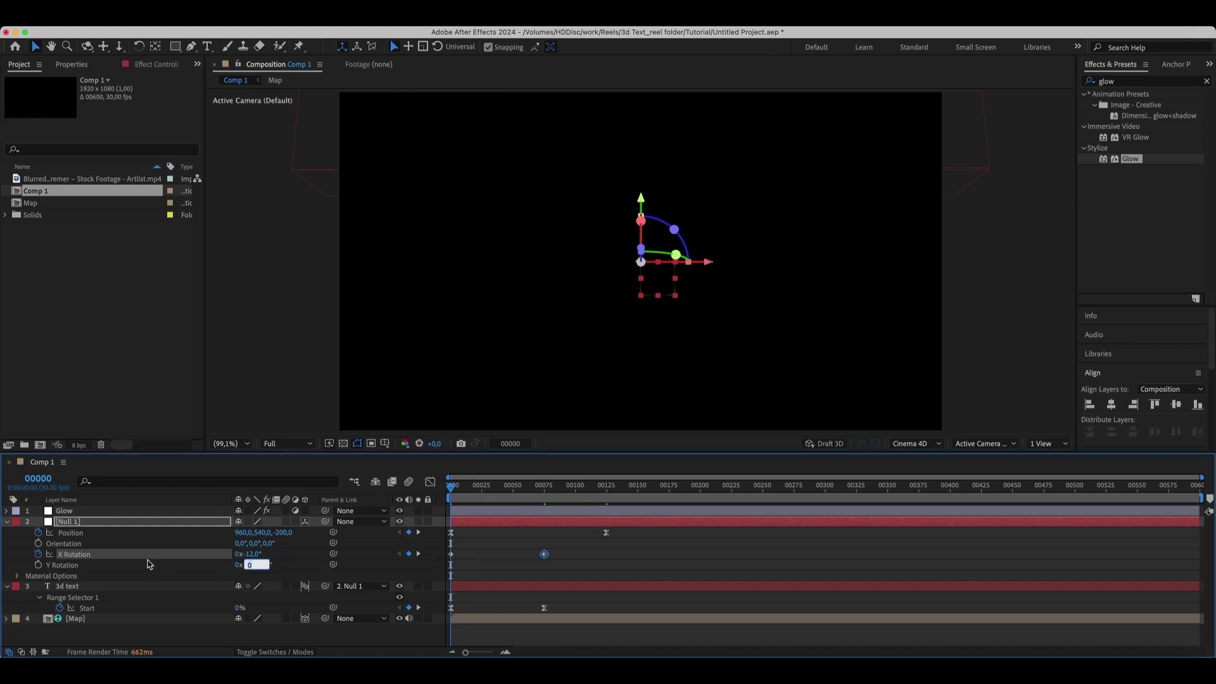
left_click(148, 565)
left_click_drag(249, 566, 236, 571)
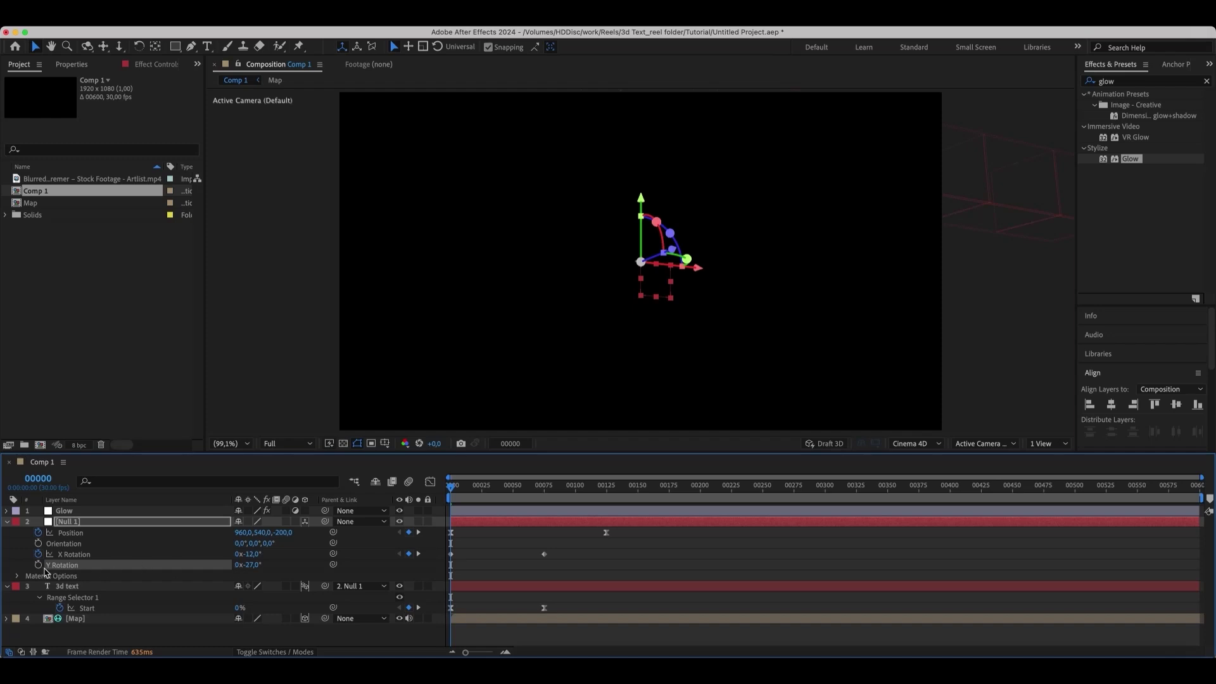
left_click(38, 565)
left_click(544, 486)
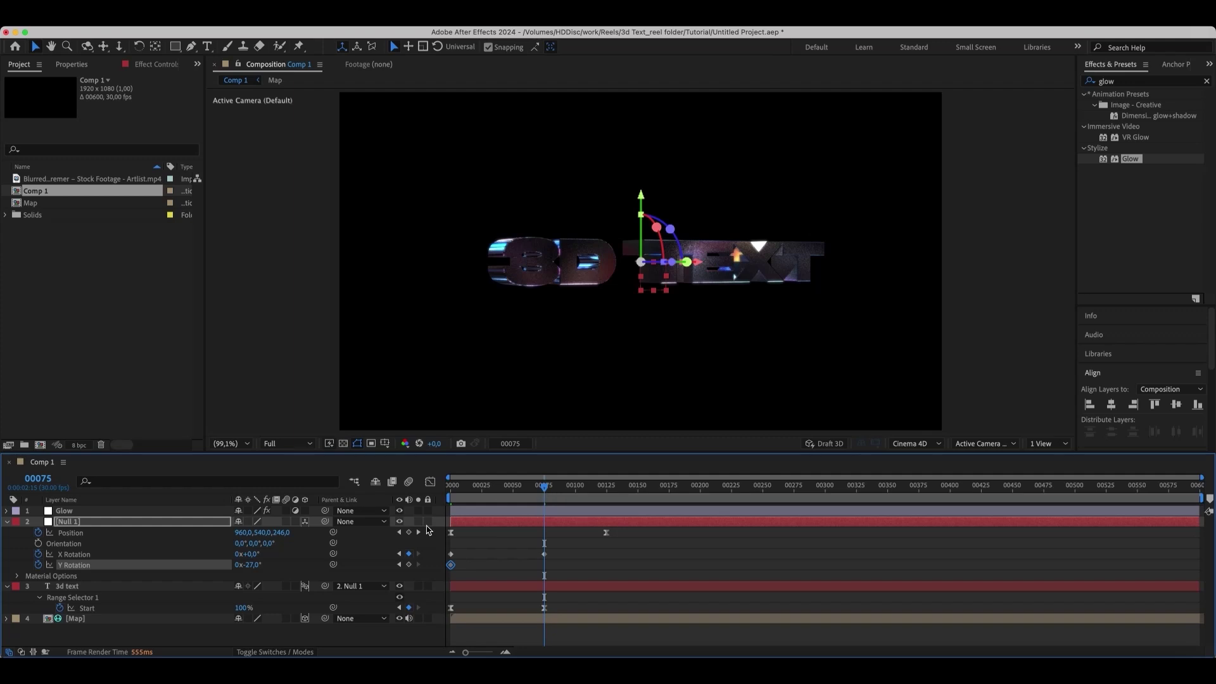
left_click(255, 564)
type("0")
key("Return")
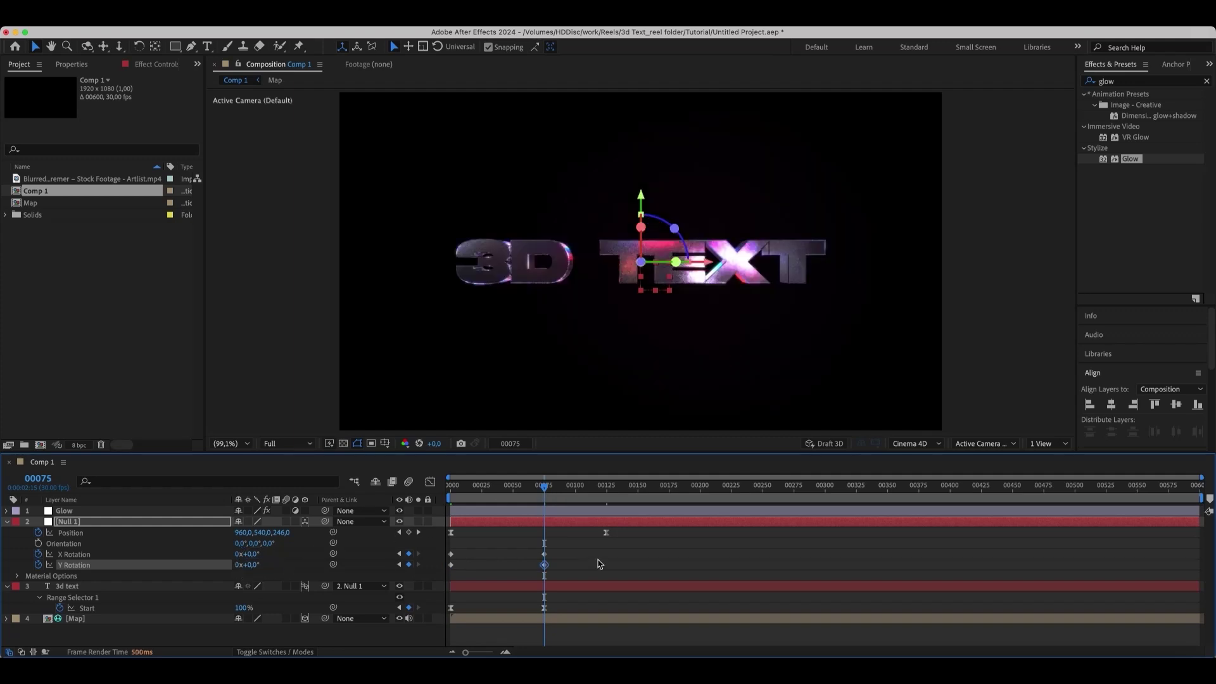
Give the rotation keyframes a strong, fast-settling ease and review all keyframes' speed curves
left_click_drag(563, 556, 430, 577)
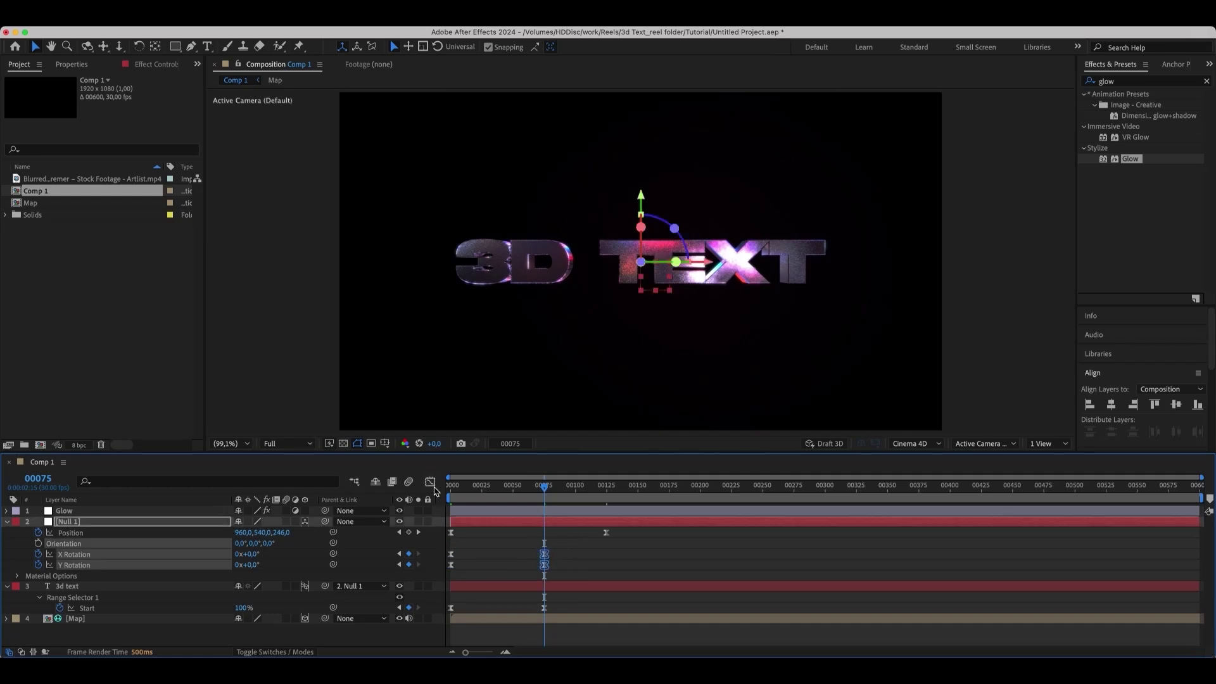
left_click(430, 481)
left_click_drag(528, 565, 466, 611)
left_click(430, 482)
left_click_drag(627, 532, 428, 631)
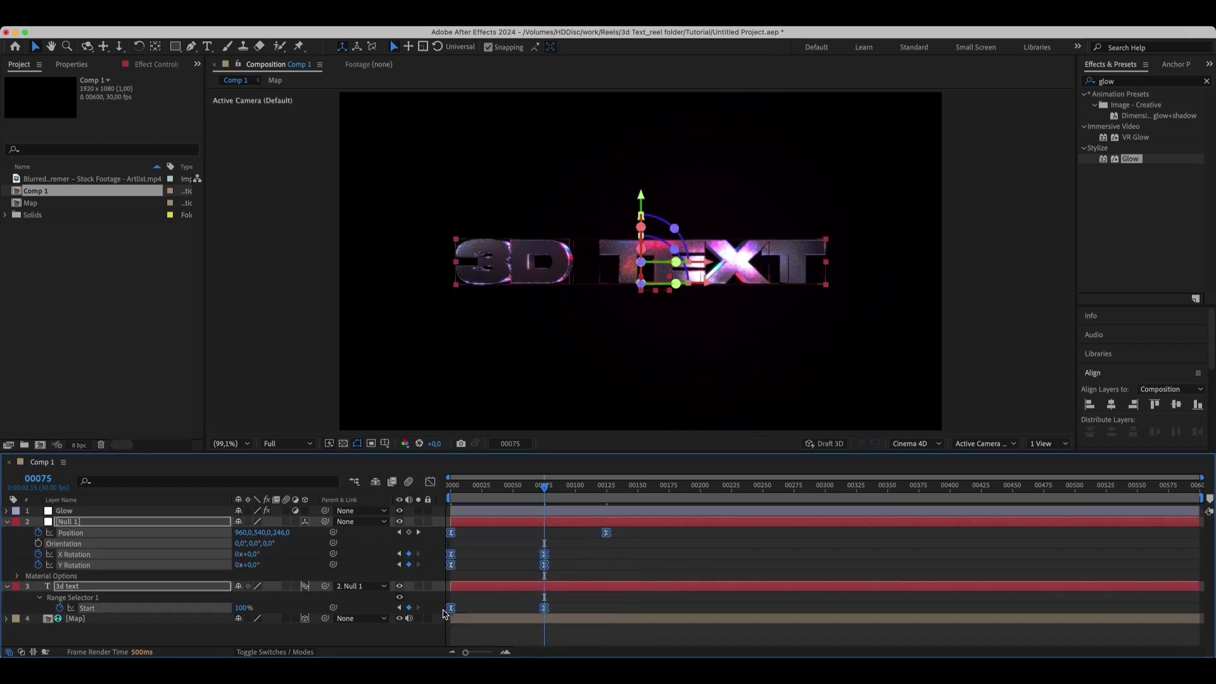
left_click(428, 482)
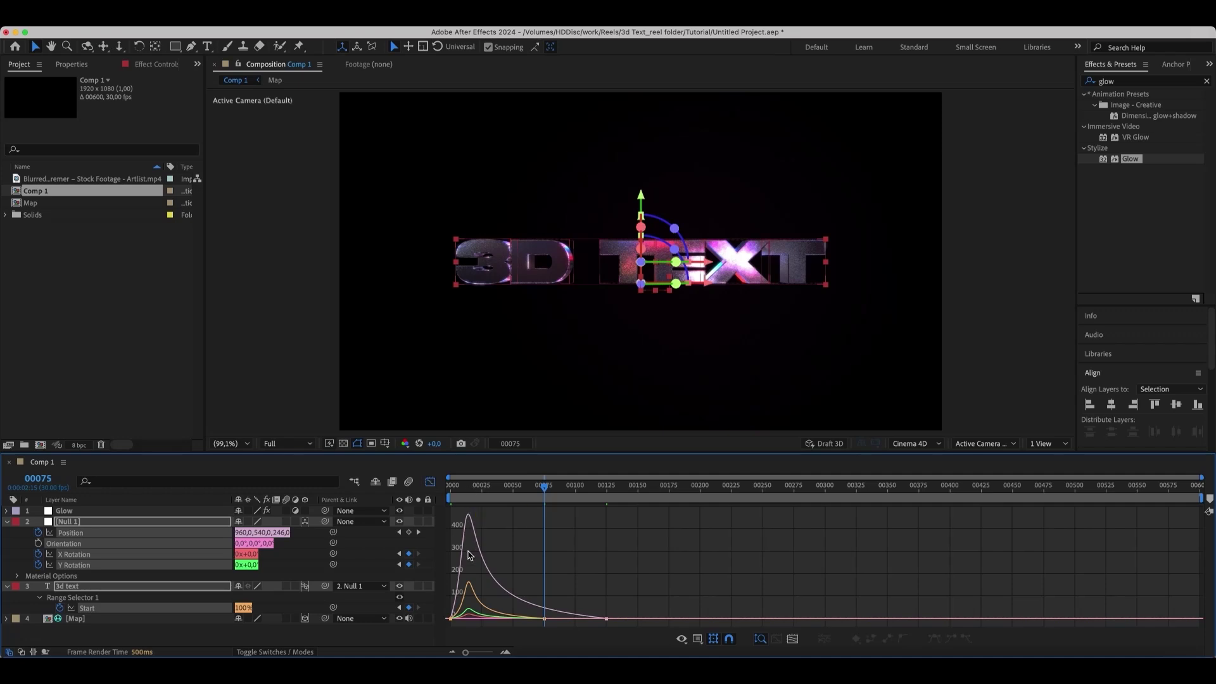
left_click(430, 483)
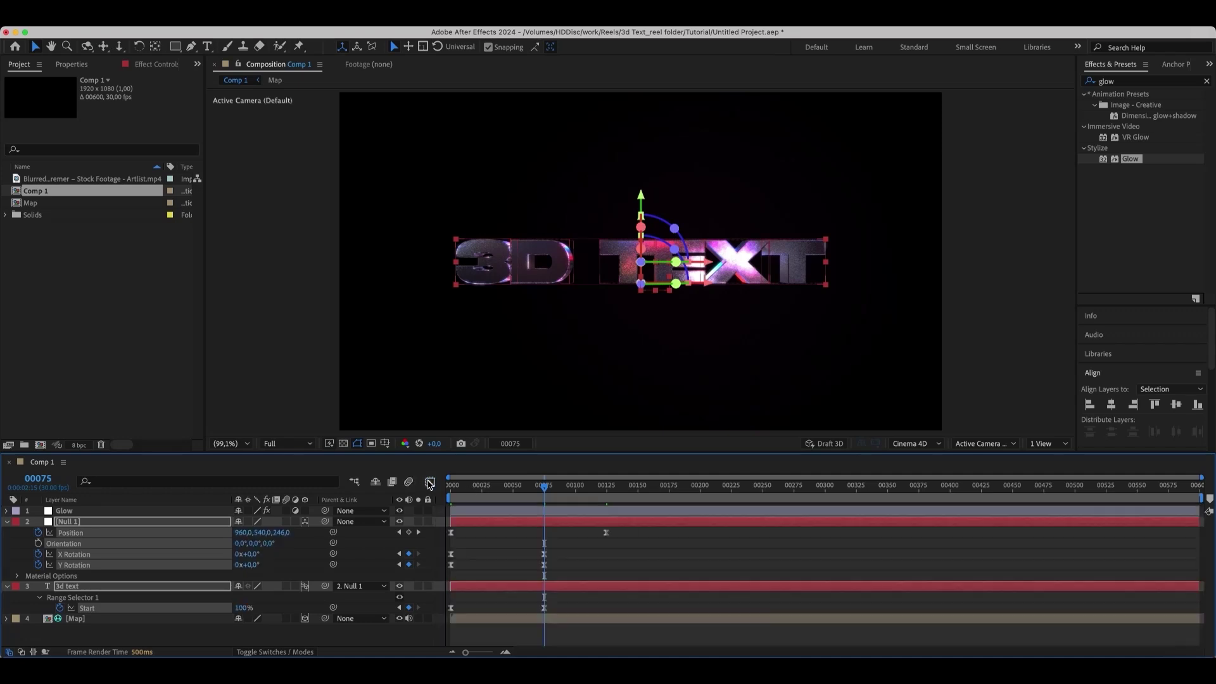
left_click_drag(539, 491, 451, 492)
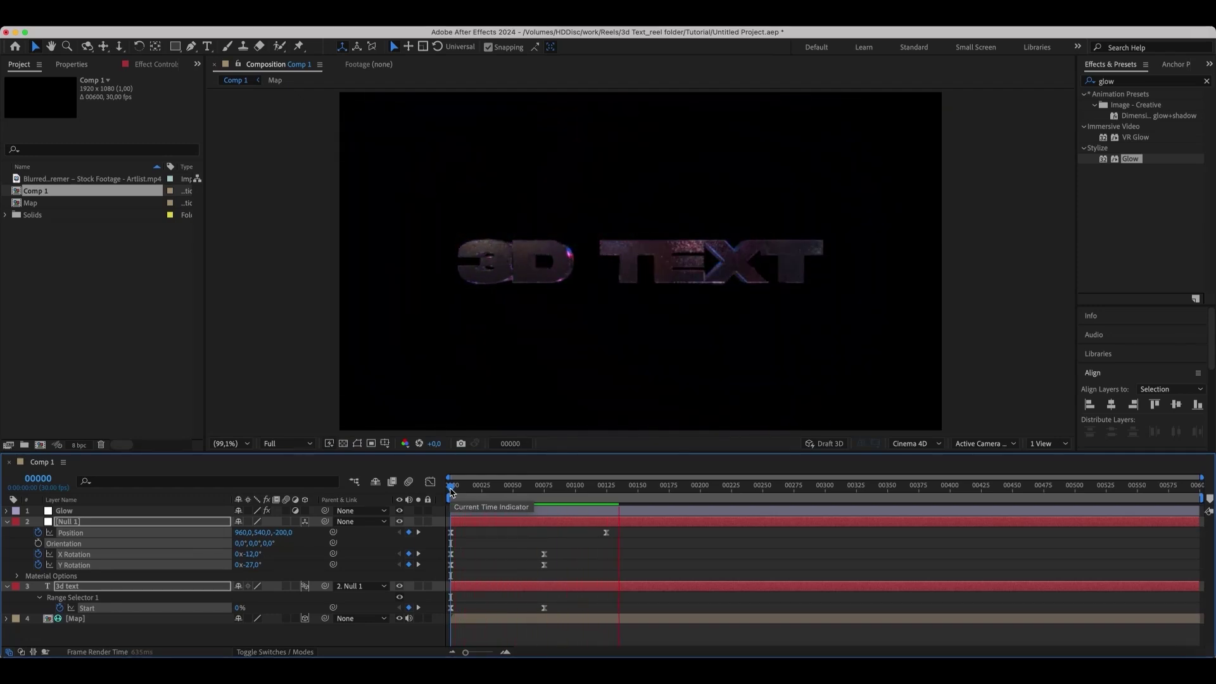
Add Camera 1 with the default 35mm two-node preset, then move to frame 200
right_click(113, 487)
mouse_move(190, 492)
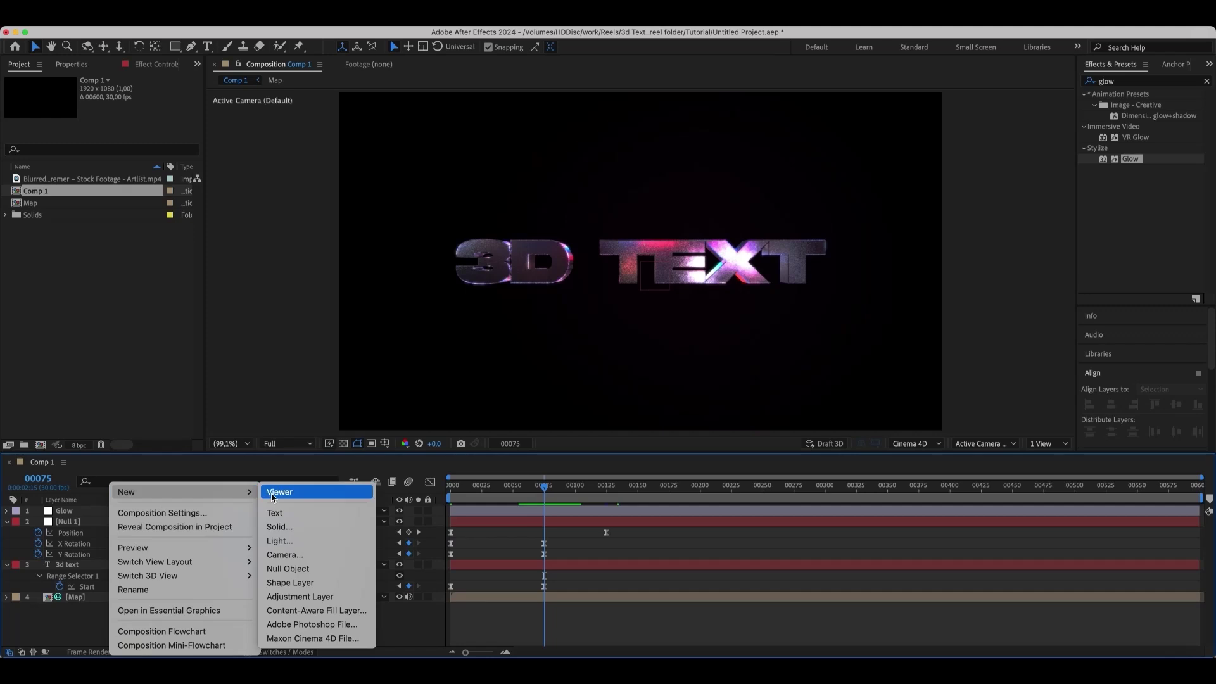
left_click(301, 556)
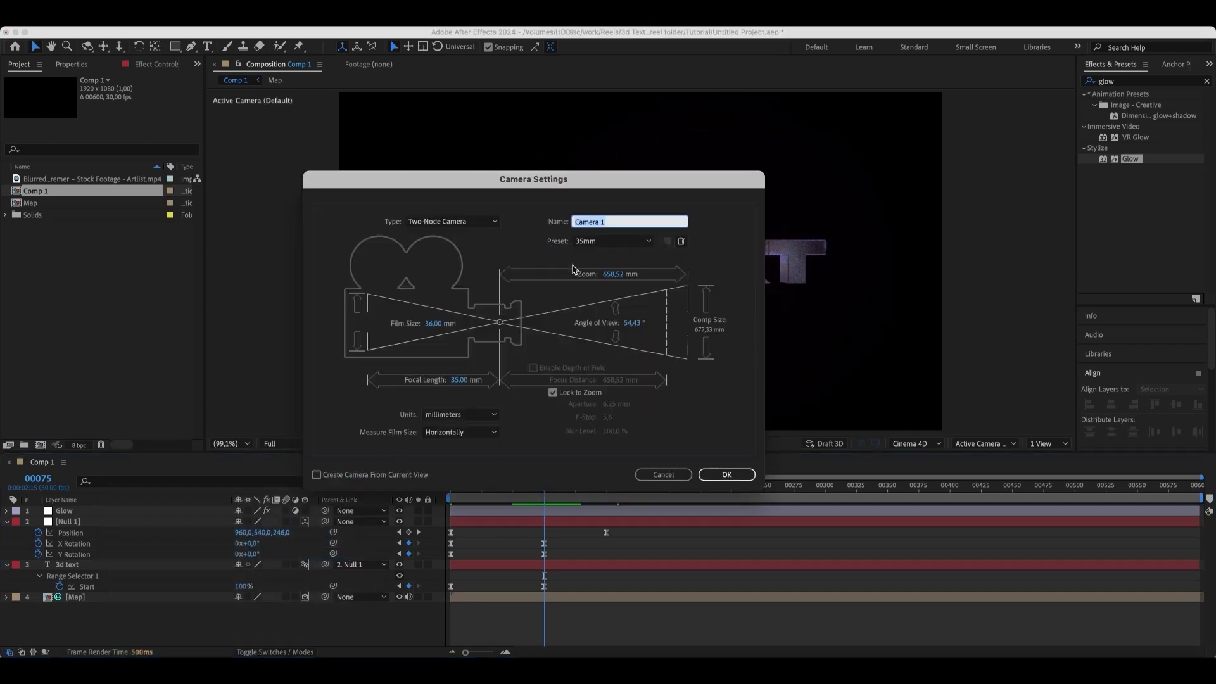
left_click(726, 475)
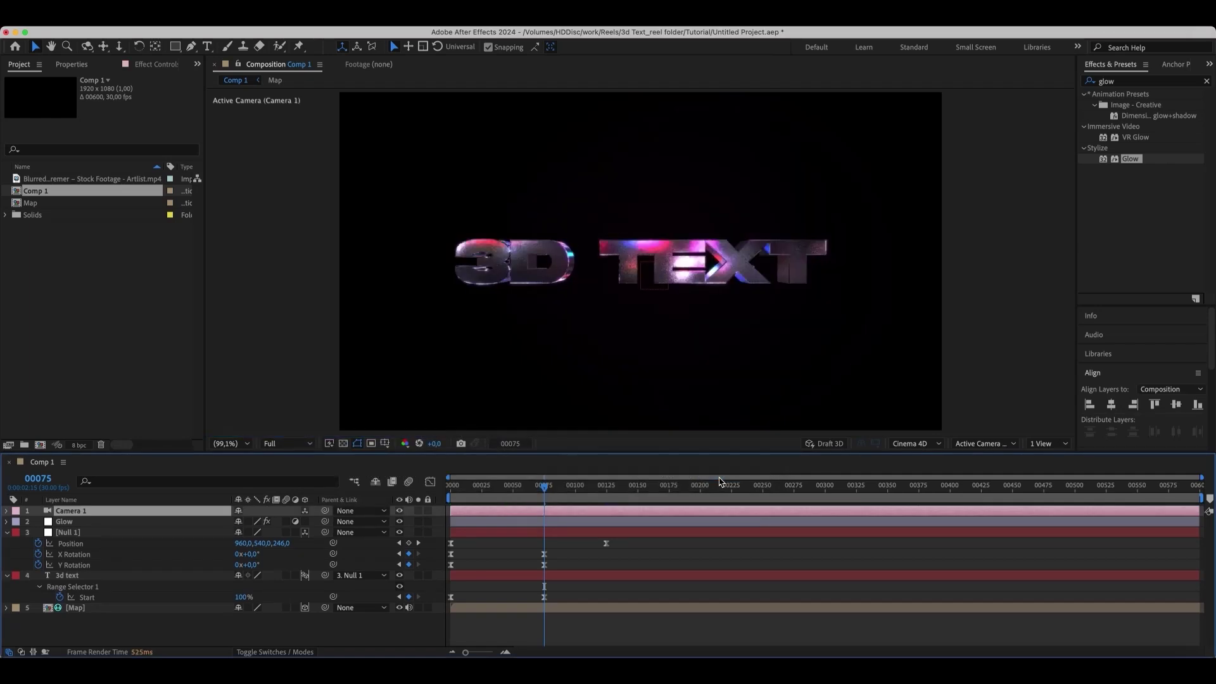
left_click_drag(566, 488, 702, 531)
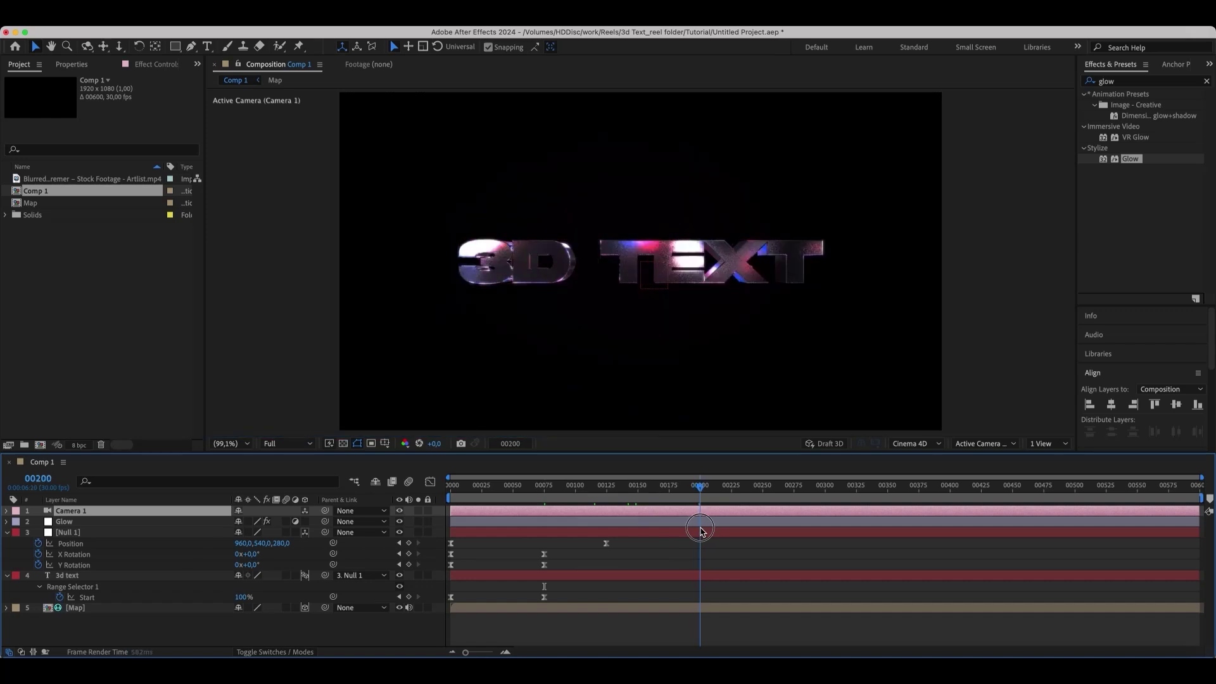
Keyframe Camera 1's Zoom from 2170 at frame 0 to 1866.7 at frame 200
left_click(8, 512)
left_click(17, 534)
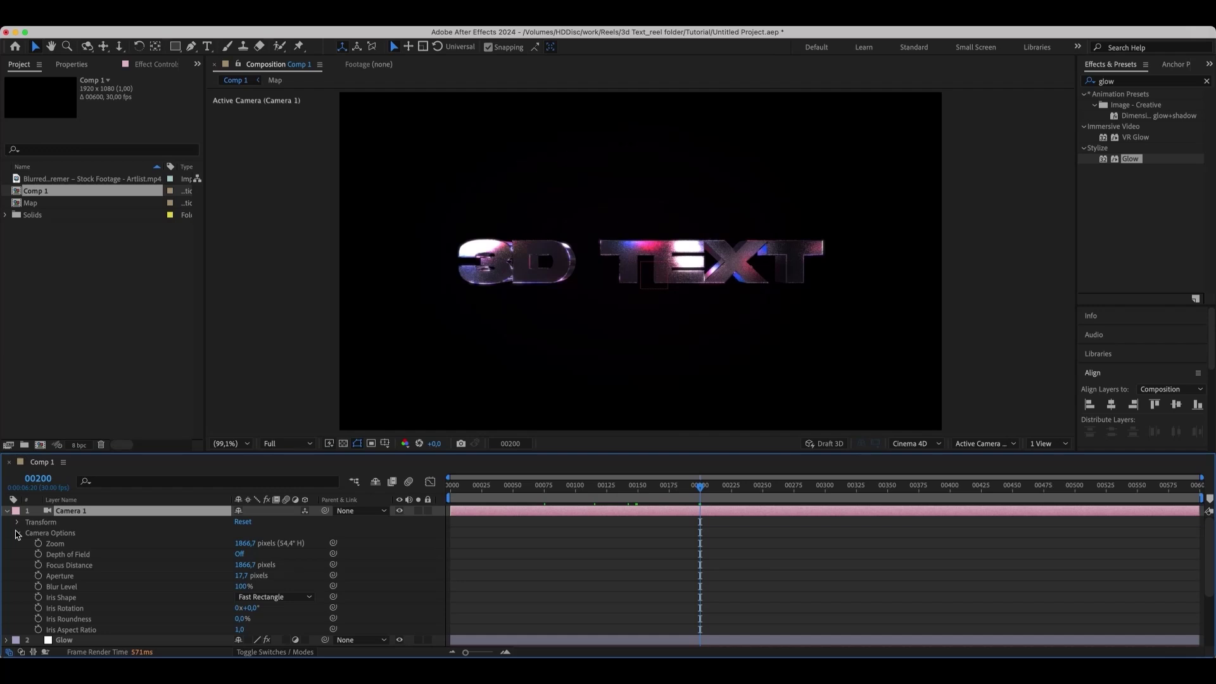
left_click(38, 543)
left_click_drag(594, 494, 434, 504)
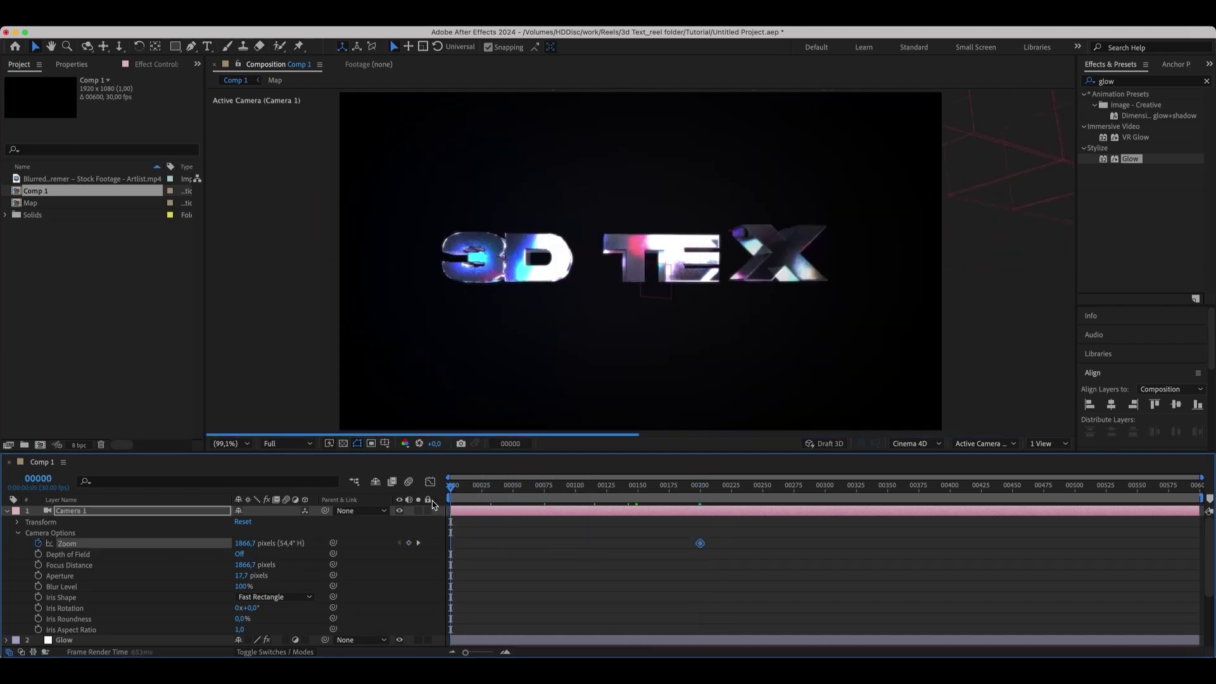
left_click_drag(248, 545, 425, 524)
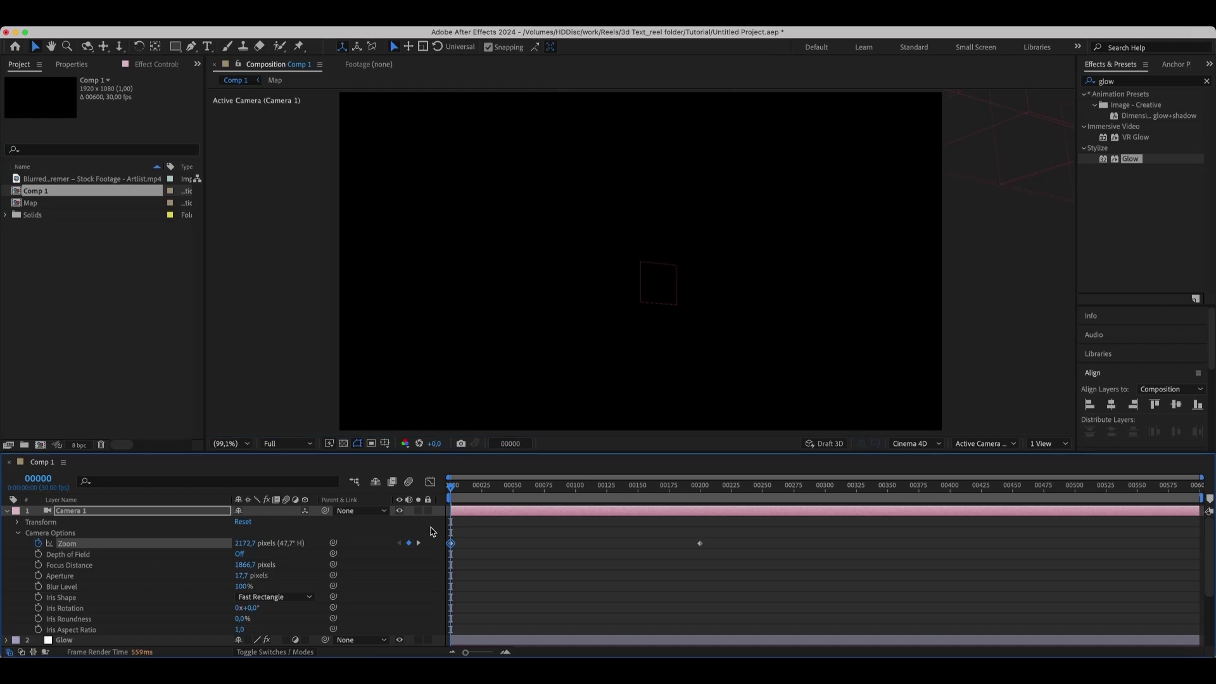
left_click(246, 545)
type("2170")
key("Return")
Preview the camera push, then nest Comp 1 in a new Comp 2
key("space")
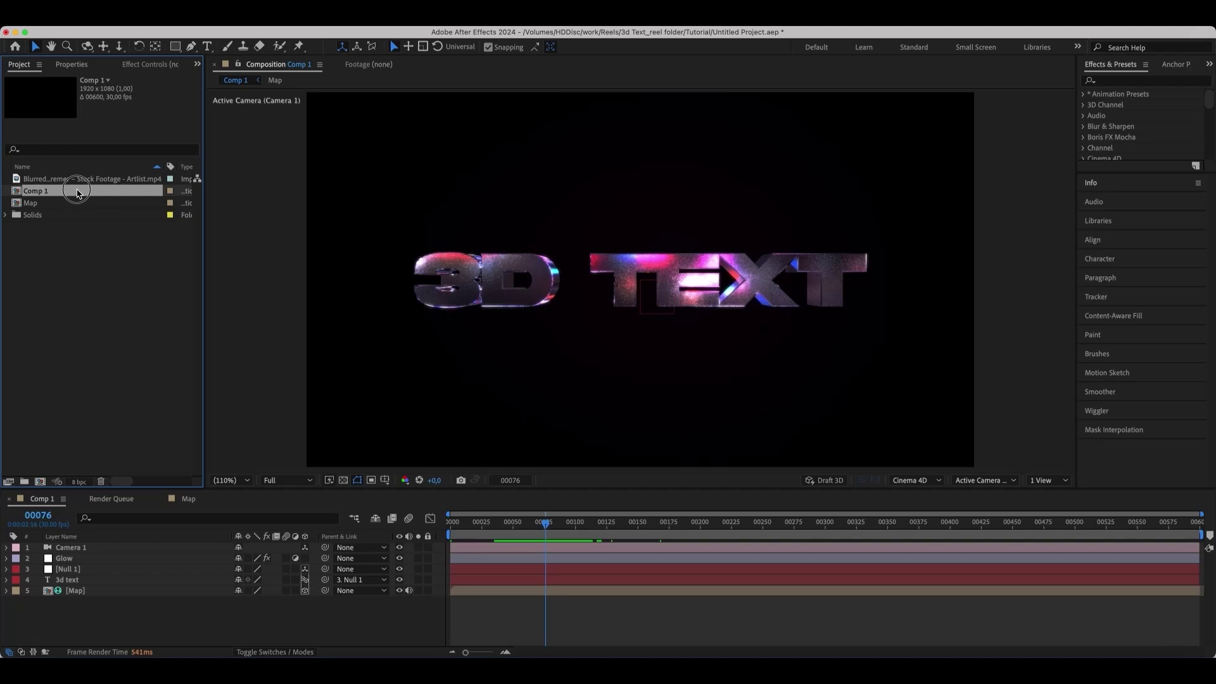
left_click(68, 374)
left_click_drag(38, 491, 40, 483)
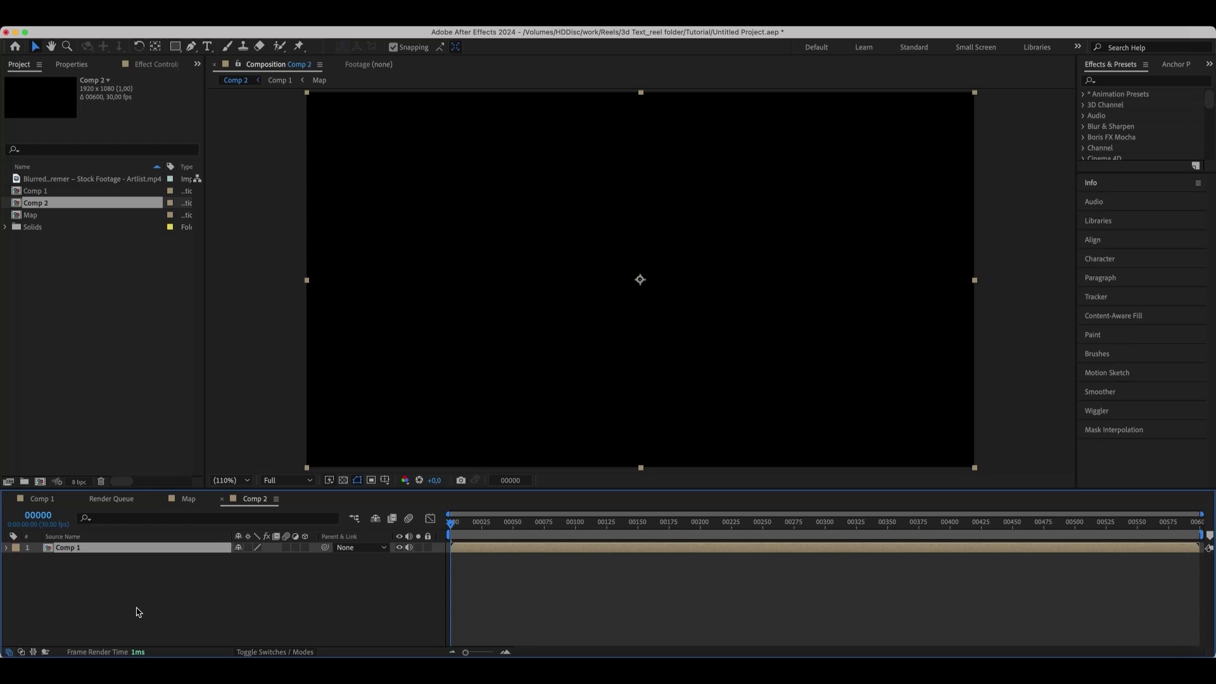
Rename the nested Comp 1 layer to 3D_Text
key("Return")
type("3D")
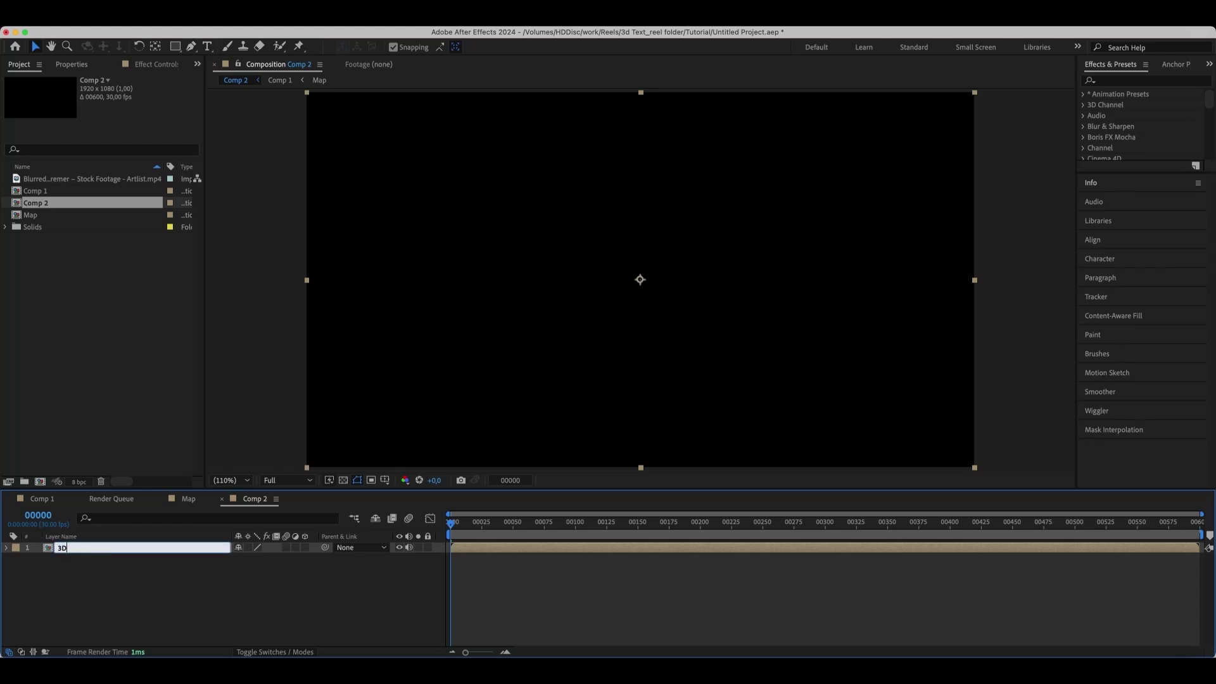
key("Return")
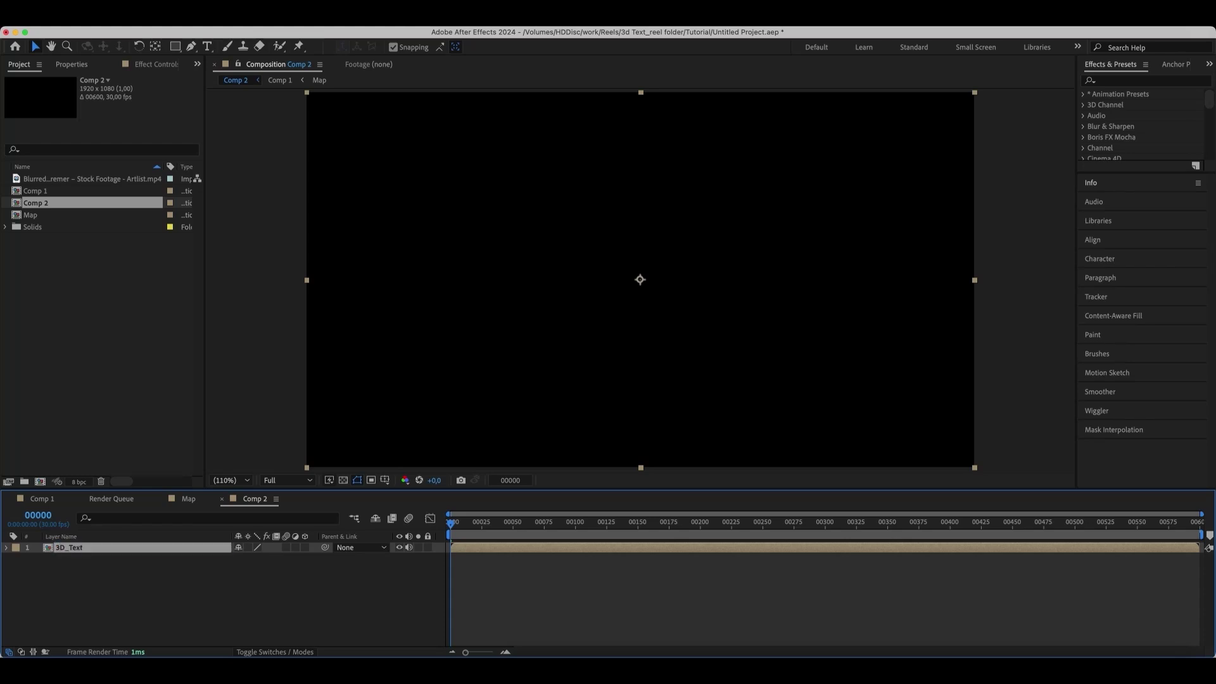
Duplicate 3D_Text, place the copy below it as 3D_Text_Blur, and view frame 43
key("super+d")
left_click_drag(87, 548, 89, 570)
key("Return")
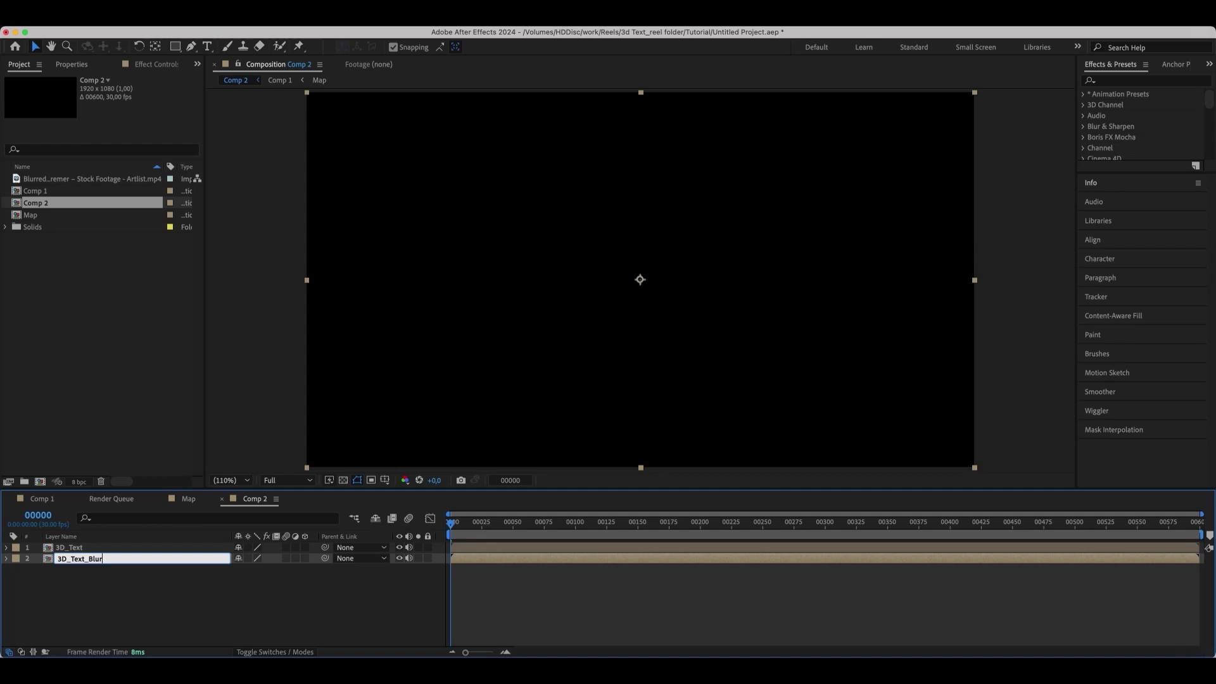
type("3D_Text_Blur")
key("Return")
left_click(504, 523)
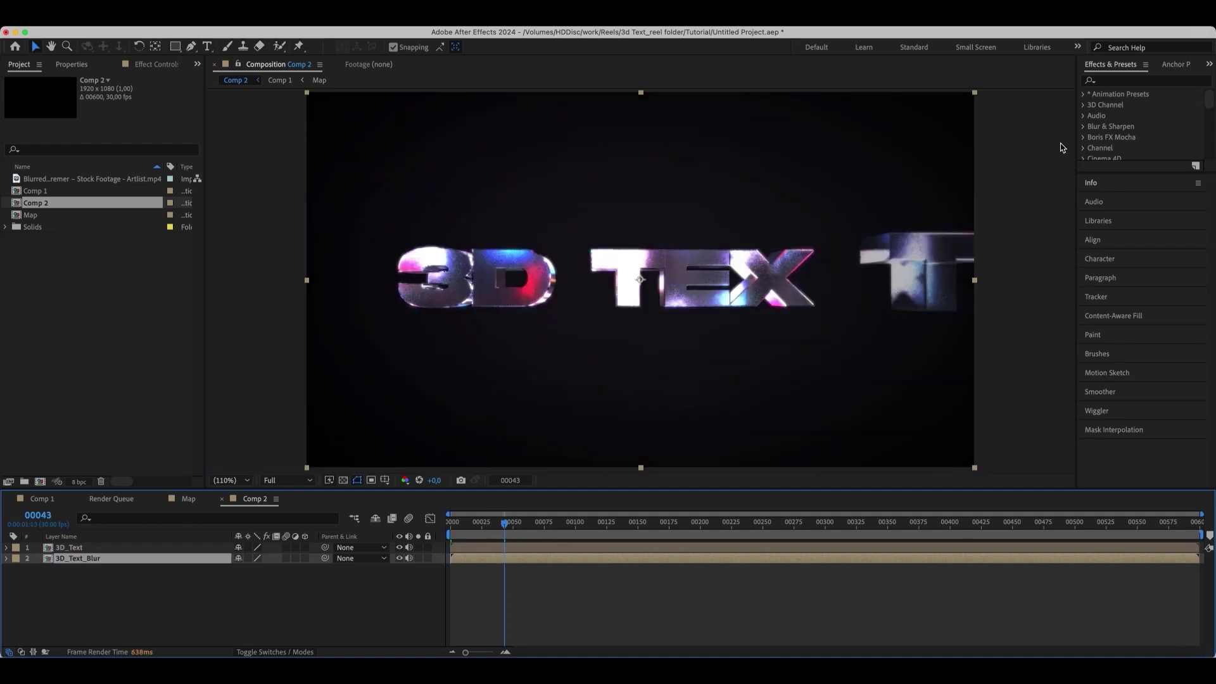
Apply Fast Box Blur to 3D_Text_Blur with a Blur Radius of 50
left_click(1108, 82)
type("fas")
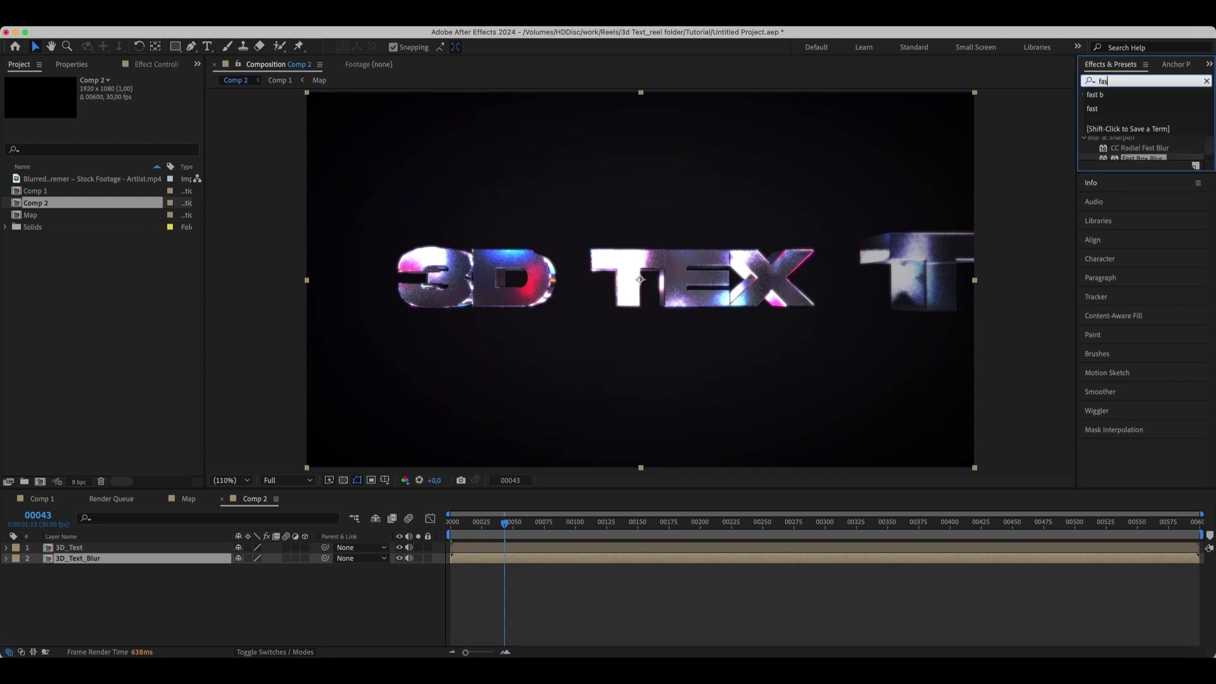
type("t b")
left_click_drag(1140, 126, 98, 564)
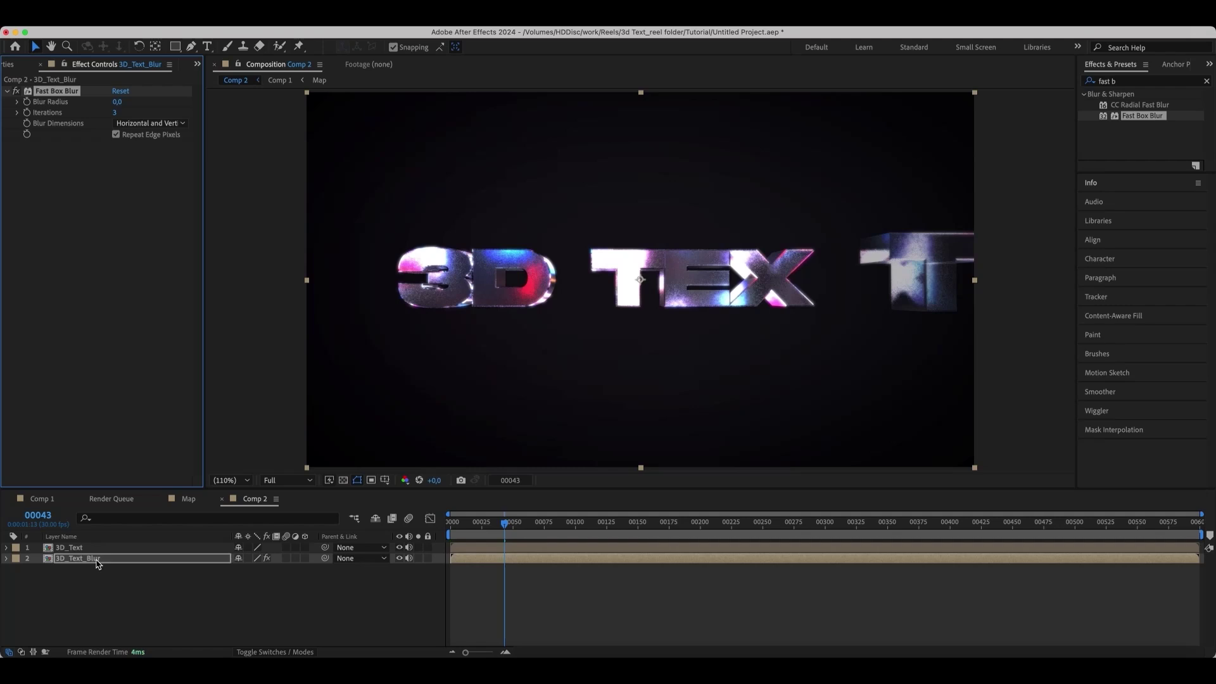
left_click(117, 104)
type("50")
key("Return")
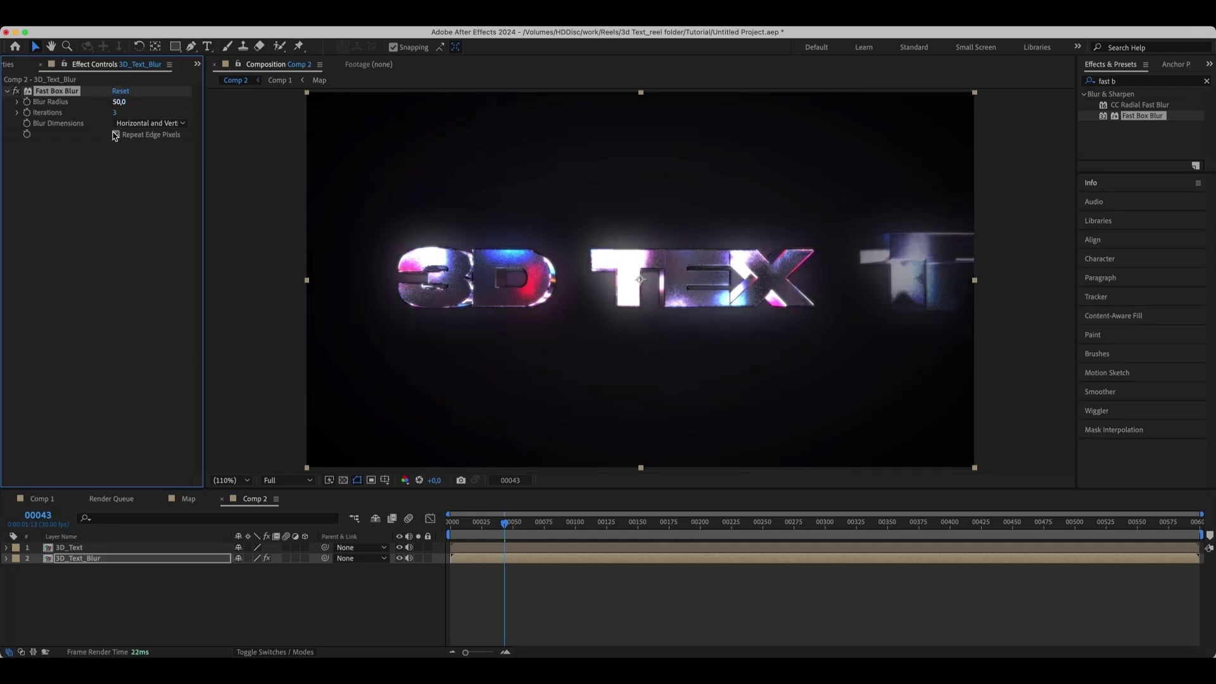
Lower 3D_Text_Blur's Opacity to 50% and preview the finished animation
left_click(101, 558)
key("t")
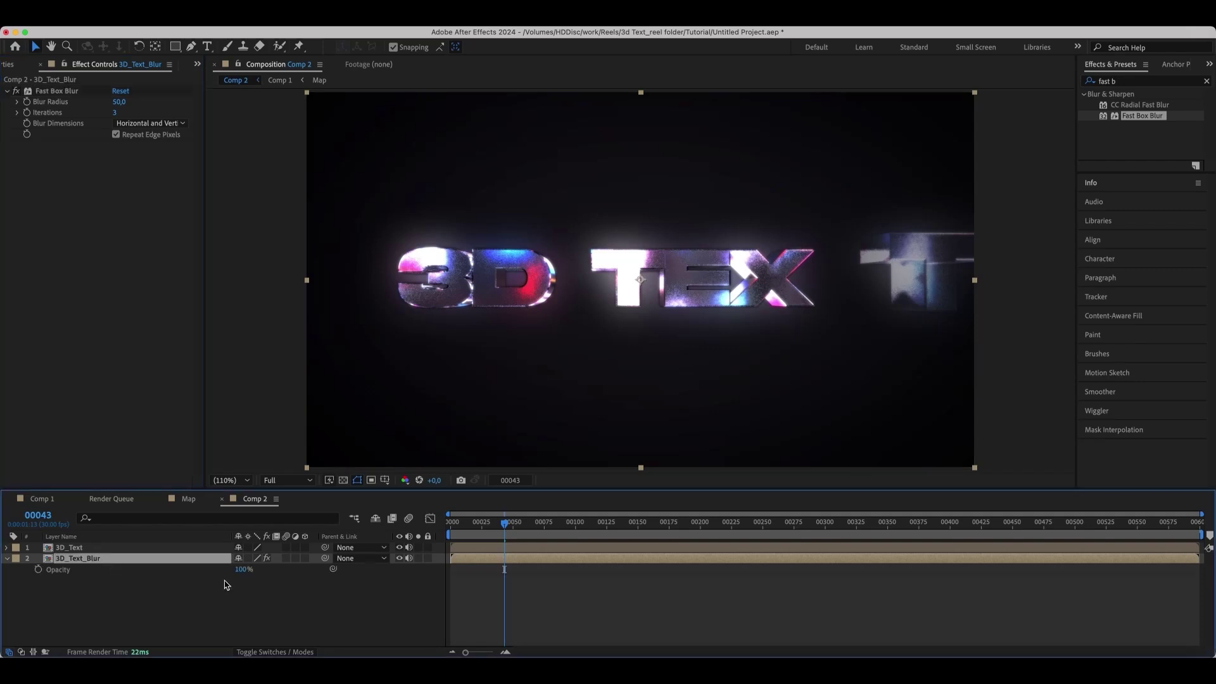
left_click(243, 570)
type("50")
key("Return")
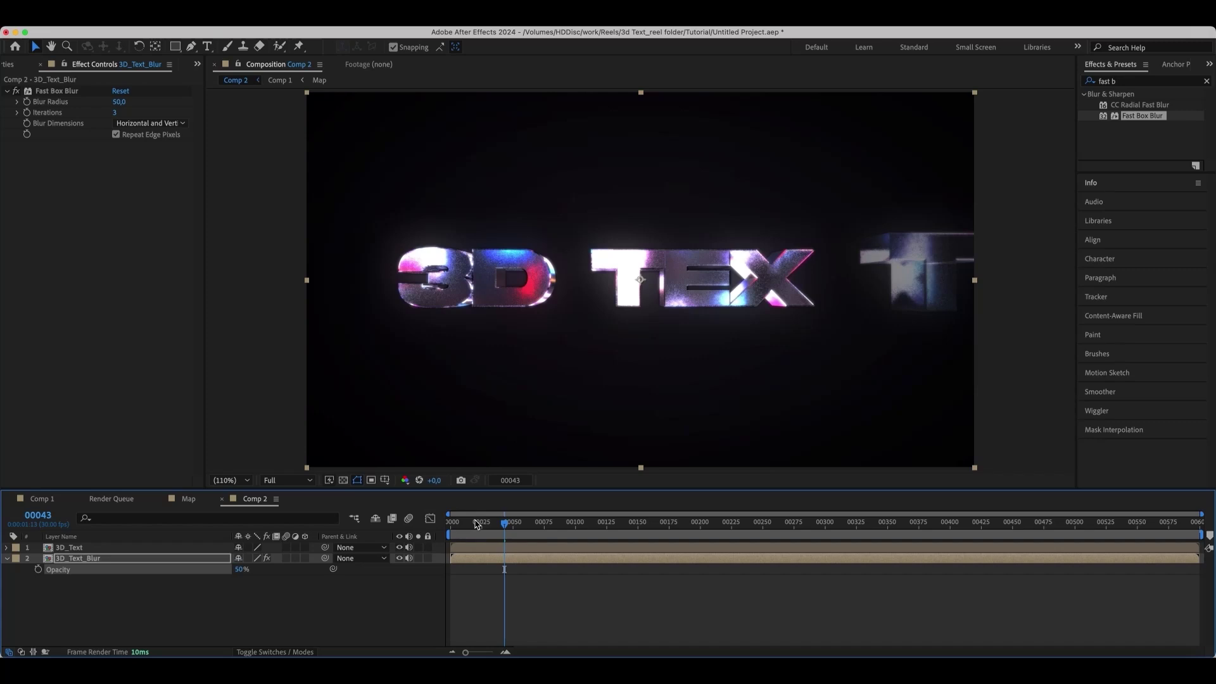
key("t")
key("space")
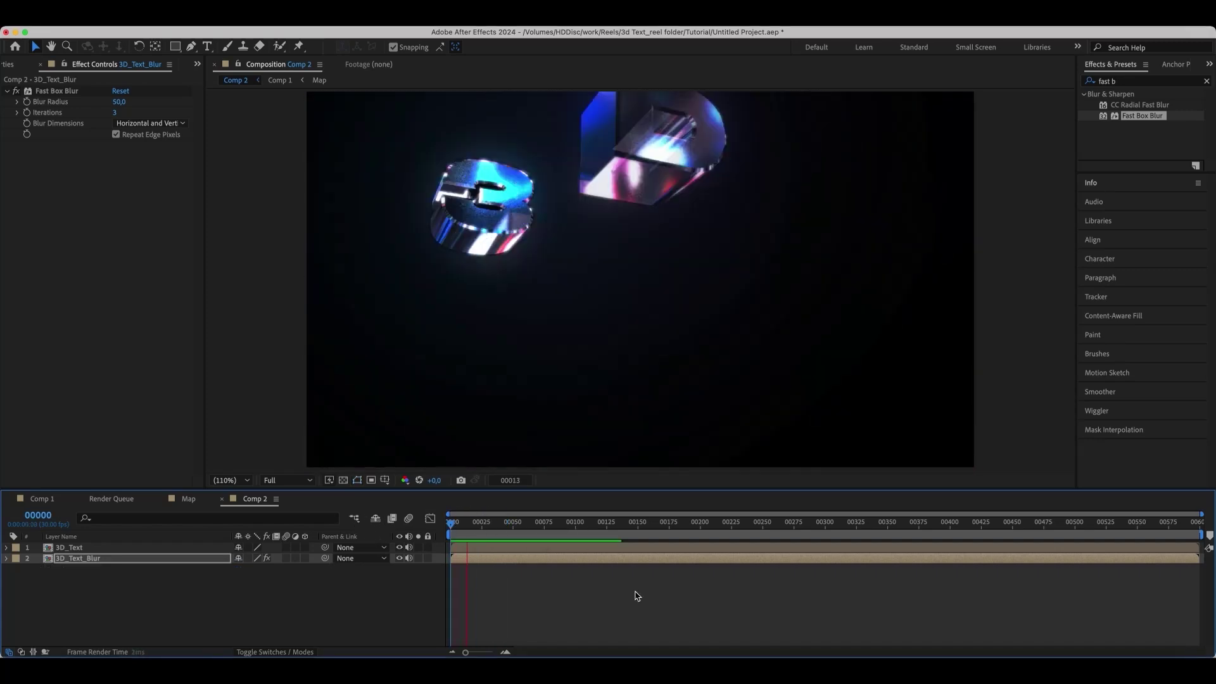